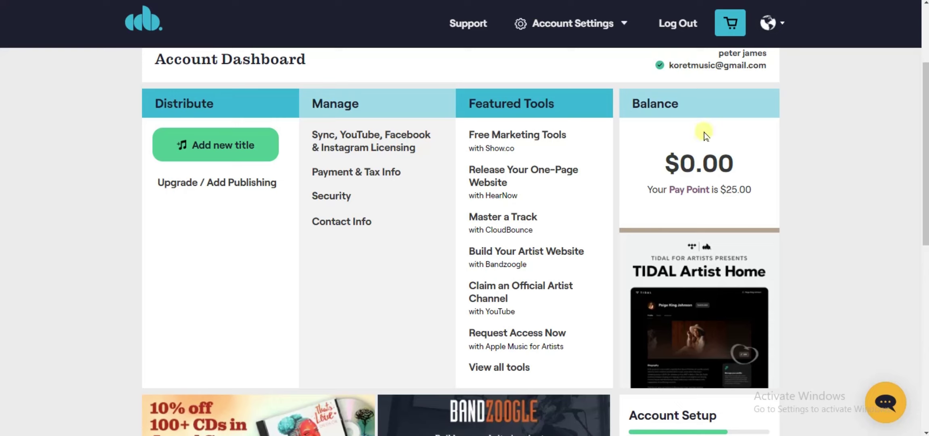
- Open the Account Settings dropdown in the dashboard's top bar
click(611, 25)
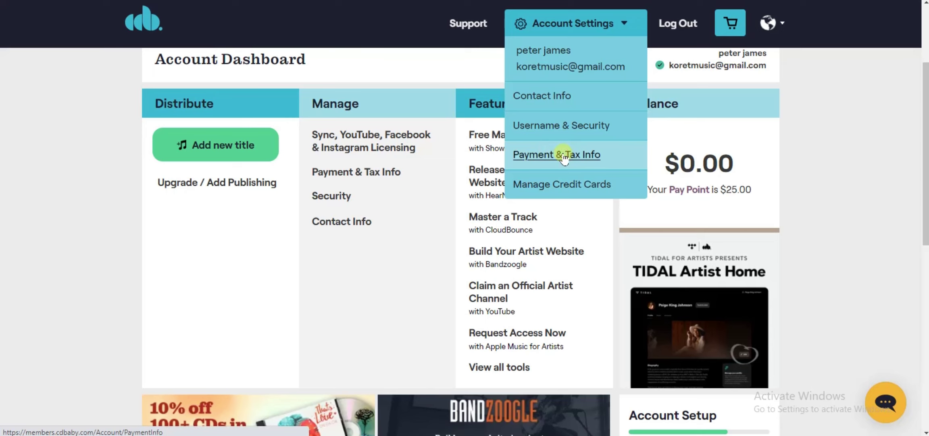
- Go to the Payment & Tax Info page and begin adding a new payout method
click(564, 157)
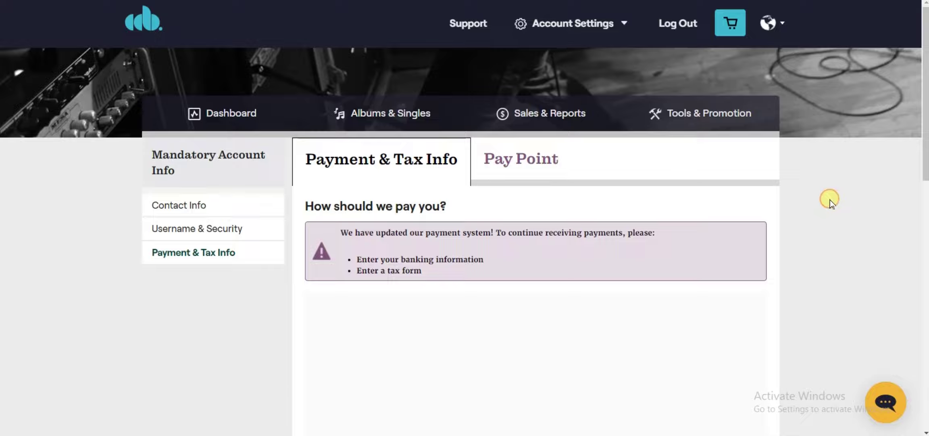
scroll(830, 199, down, 5)
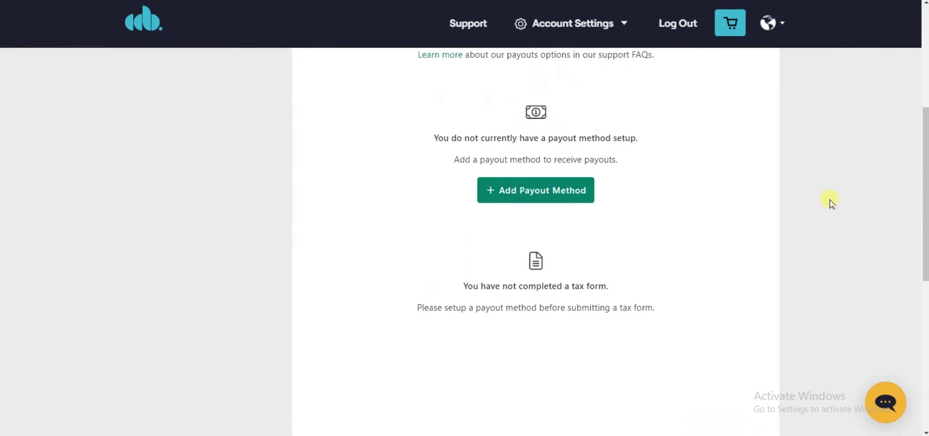
click(551, 191)
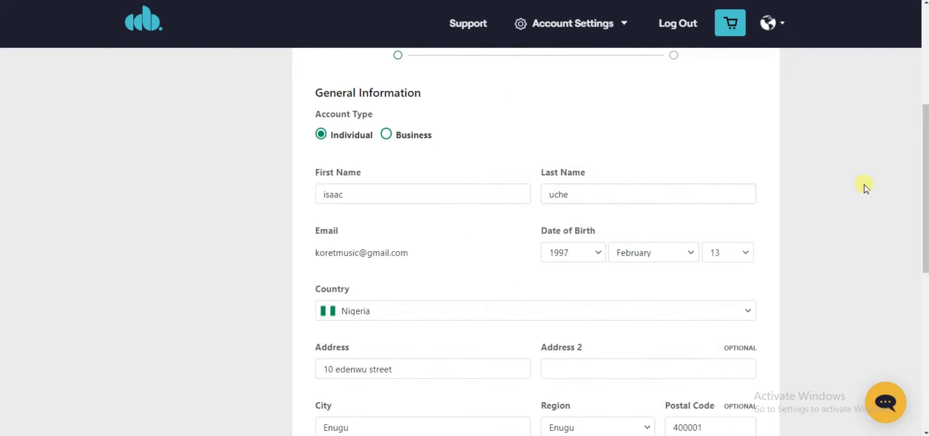
scroll(865, 184, down, 2)
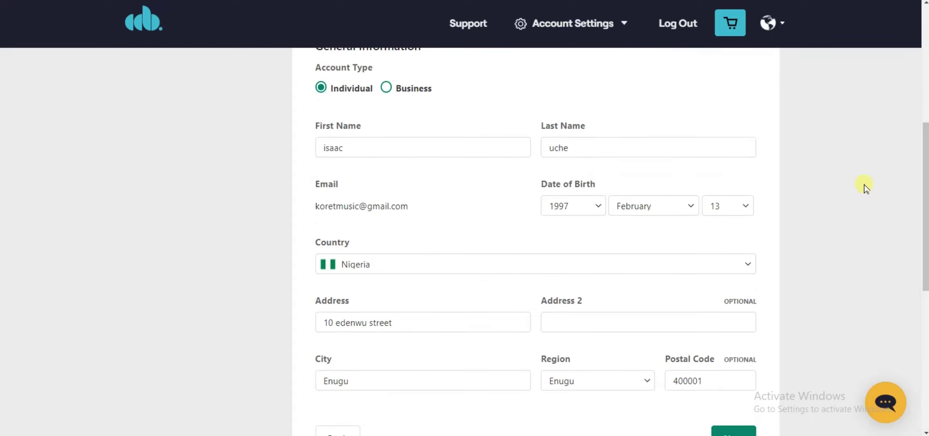
scroll(865, 185, up, 4)
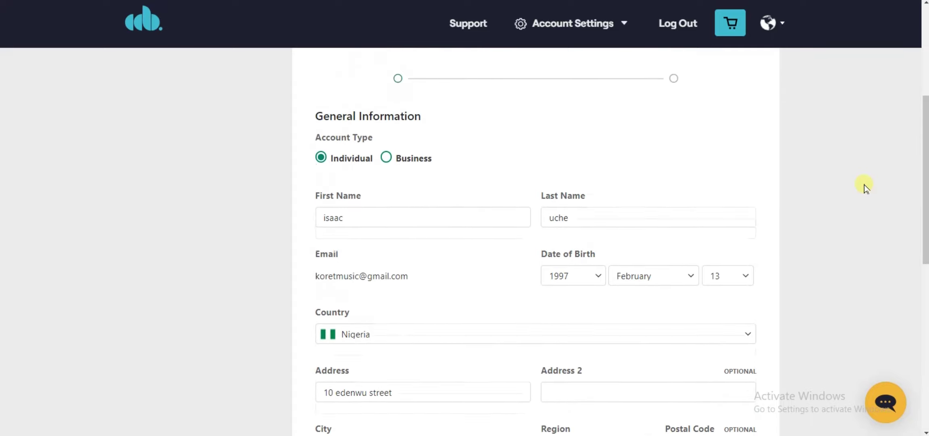
scroll(865, 184, up, 1)
scroll(865, 185, down, 2)
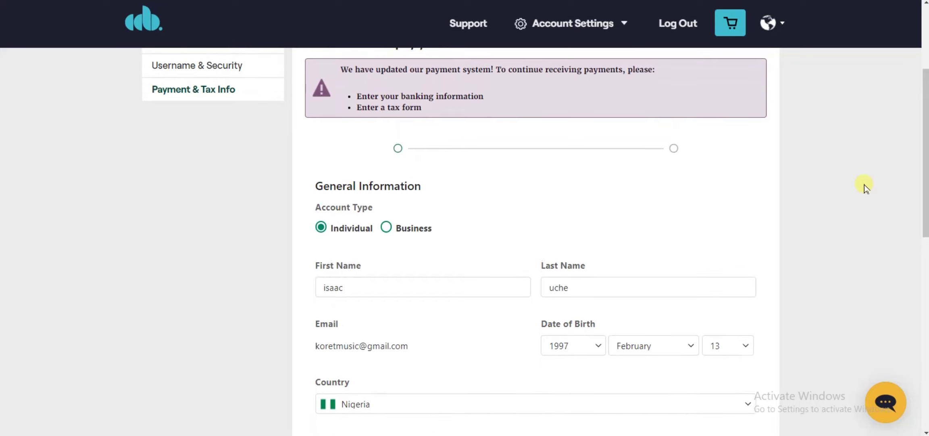
scroll(865, 184, down, 3)
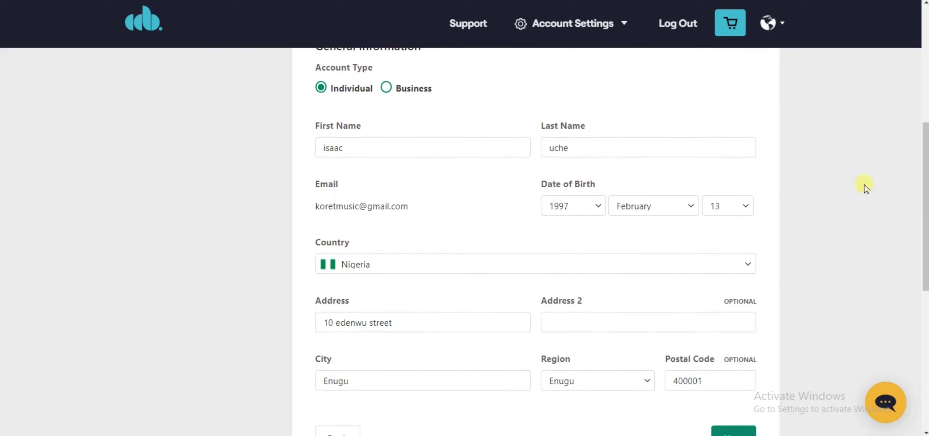
scroll(865, 185, down, 1)
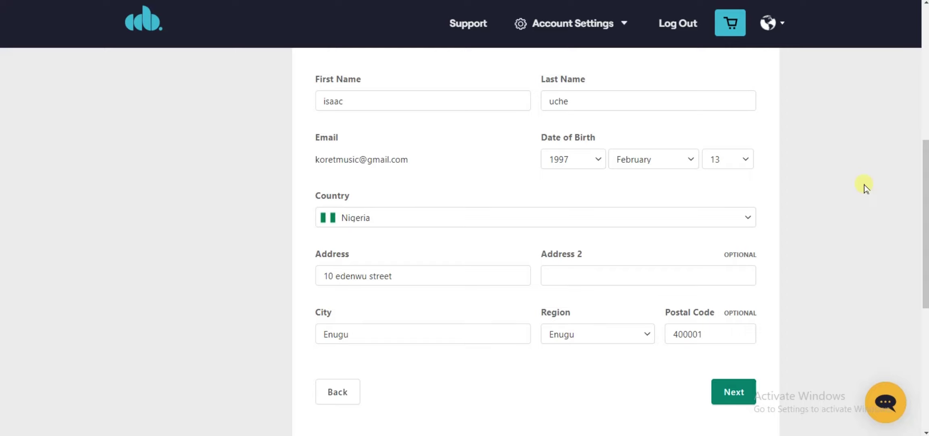
scroll(865, 184, up, 1)
scroll(865, 184, down, 2)
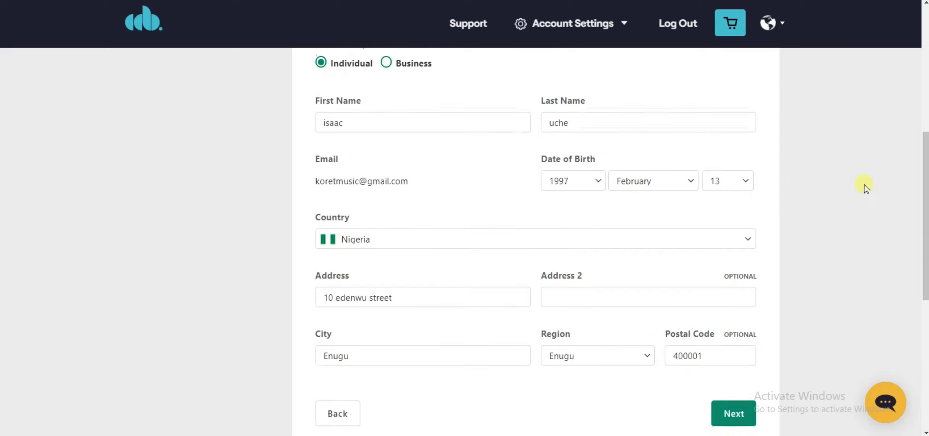
scroll(864, 184, down, 1)
scroll(865, 184, up, 2)
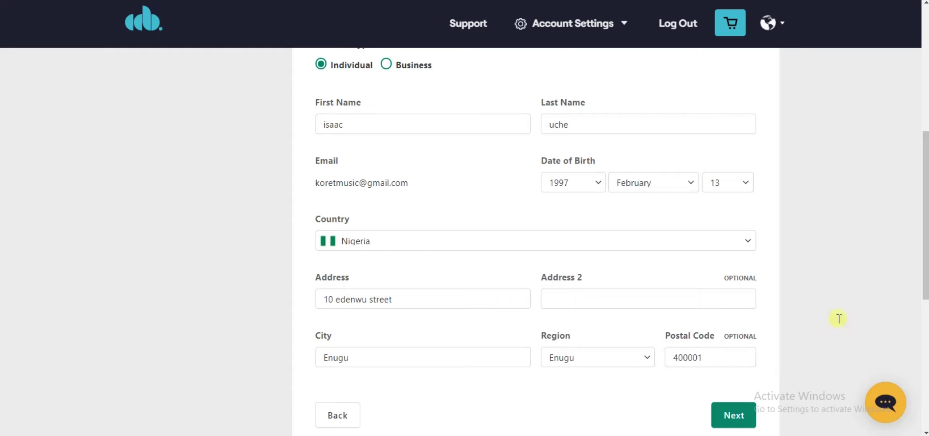
scroll(838, 319, down, 1)
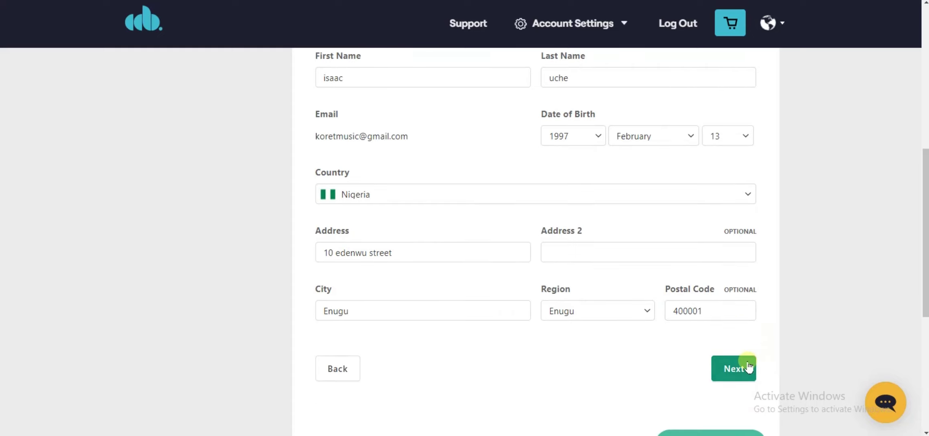
- Advance to the payout method step and select PayPal, after briefly trying Bank Transfer
click(731, 370)
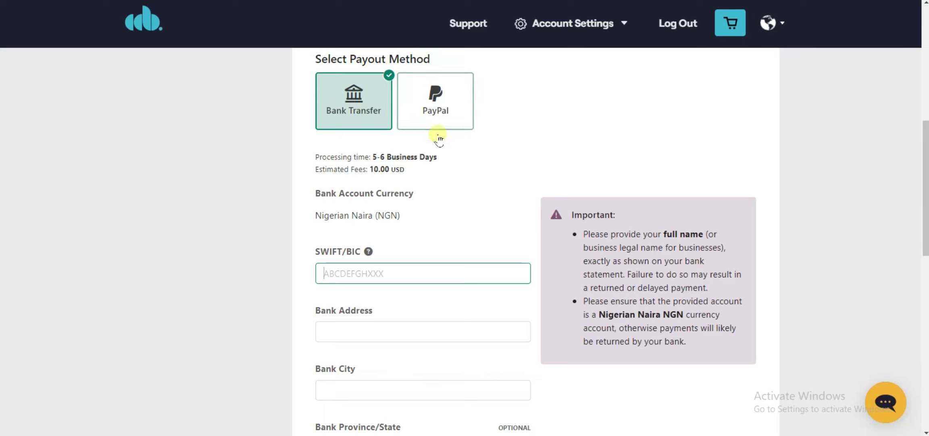
click(443, 87)
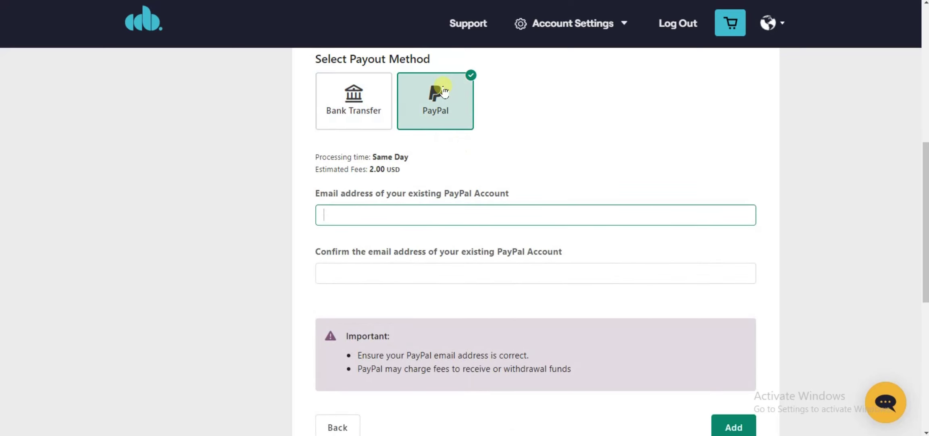
click(359, 95)
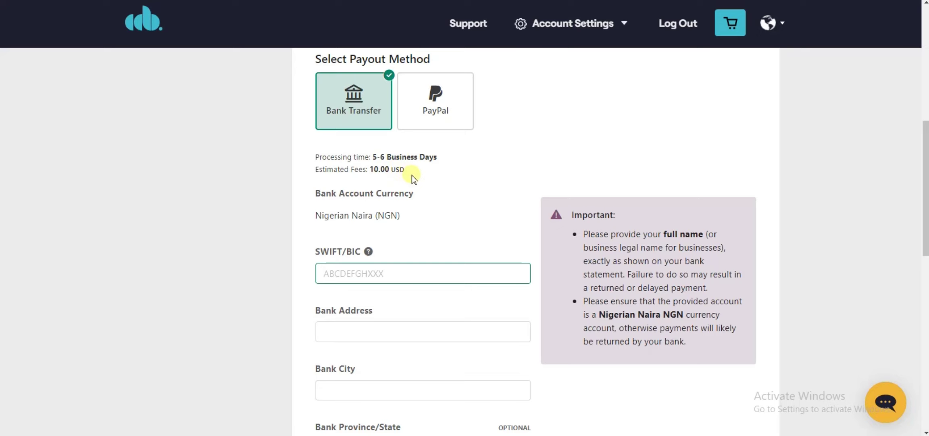
click(451, 99)
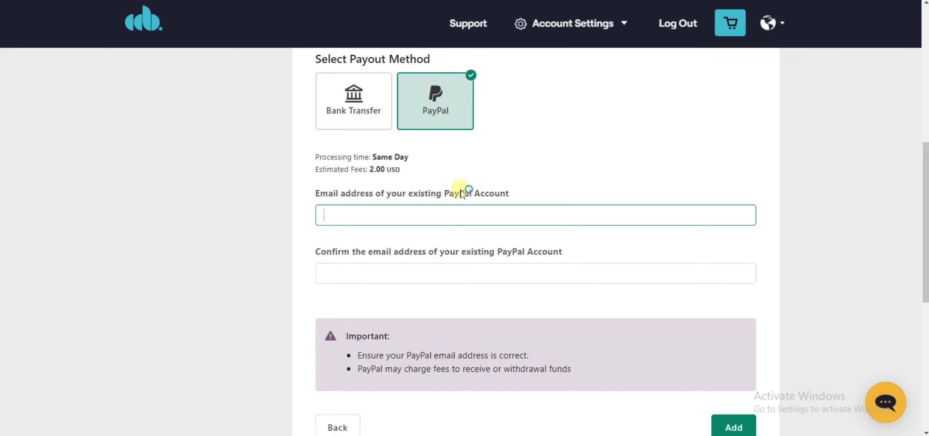
- Fill both PayPal email fields with the saved address and add PayPal as the payout method
click(439, 213)
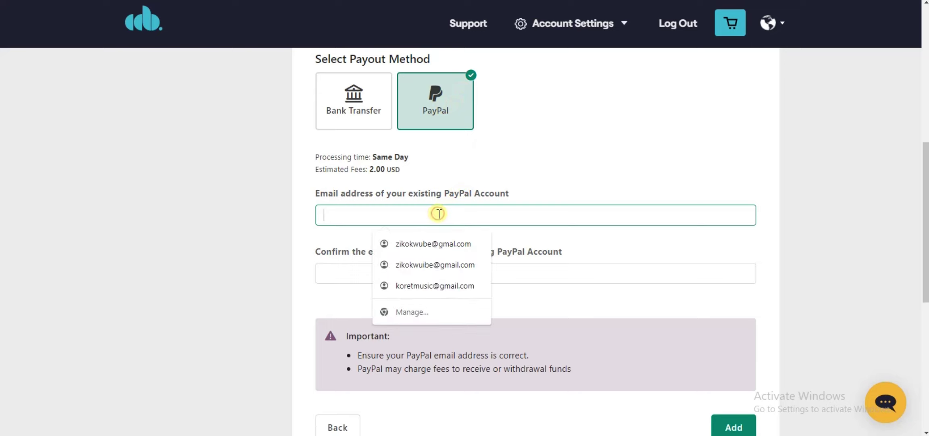
click(437, 243)
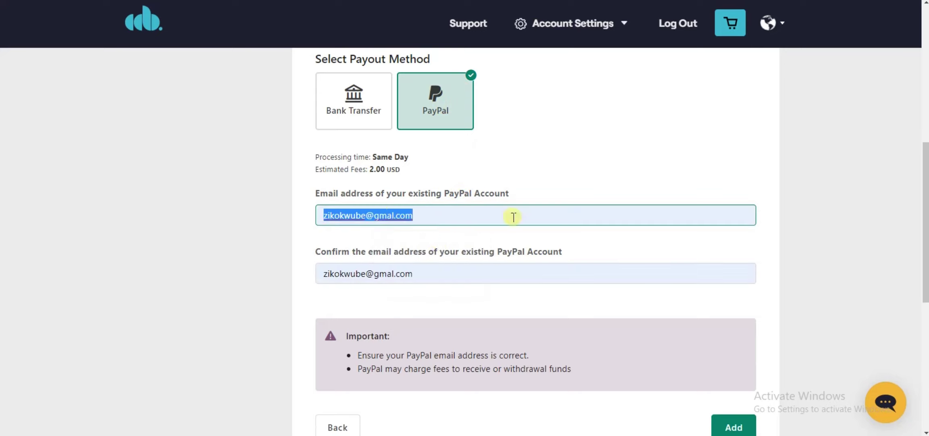
click(816, 233)
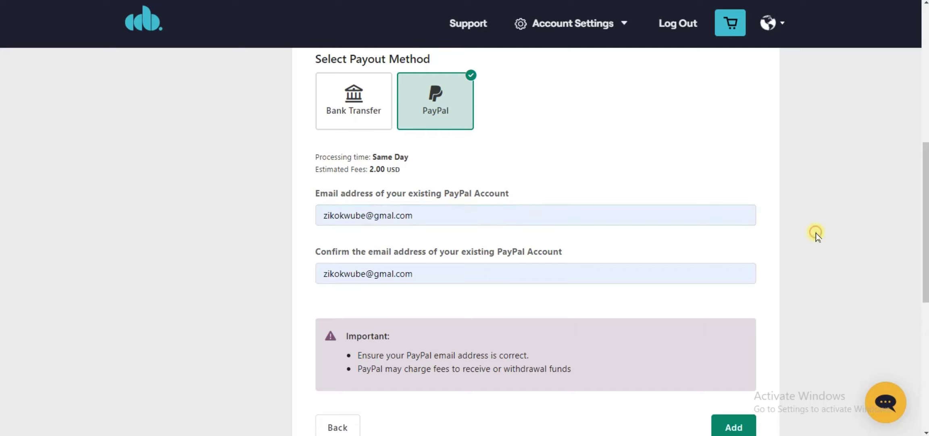
scroll(816, 234, down, 3)
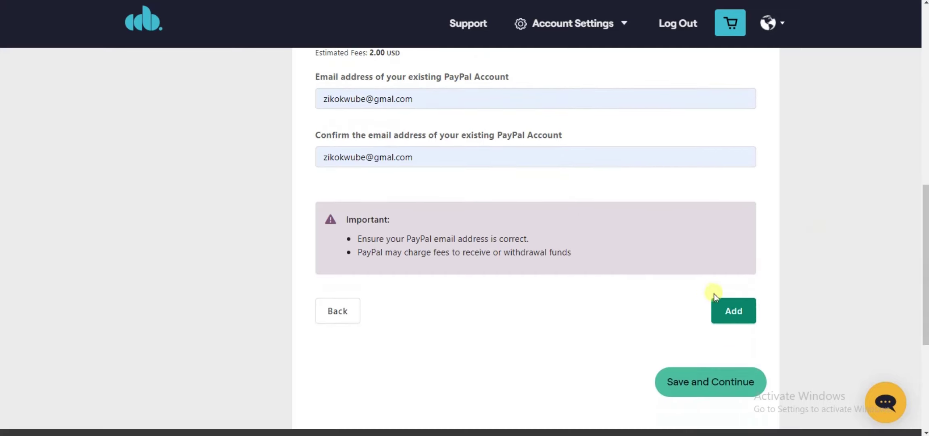
click(741, 317)
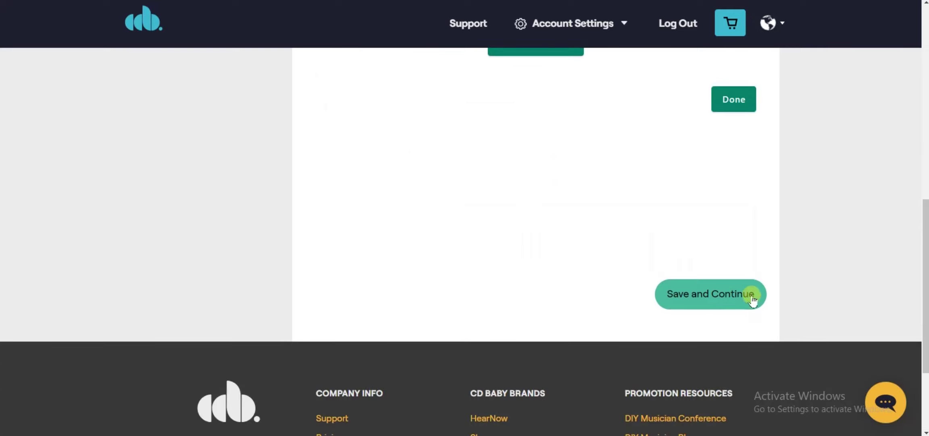
scroll(855, 190, up, 2)
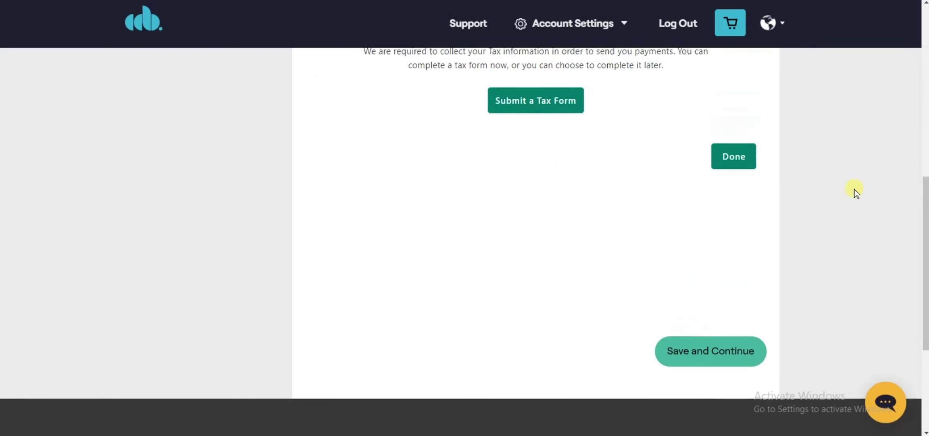
- From the payout success message, go to Submit a Tax Form
scroll(855, 189, up, 5)
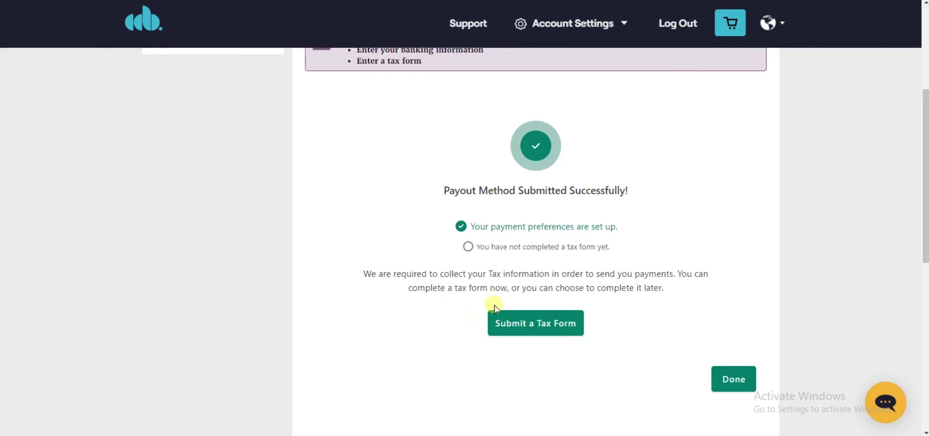
click(528, 330)
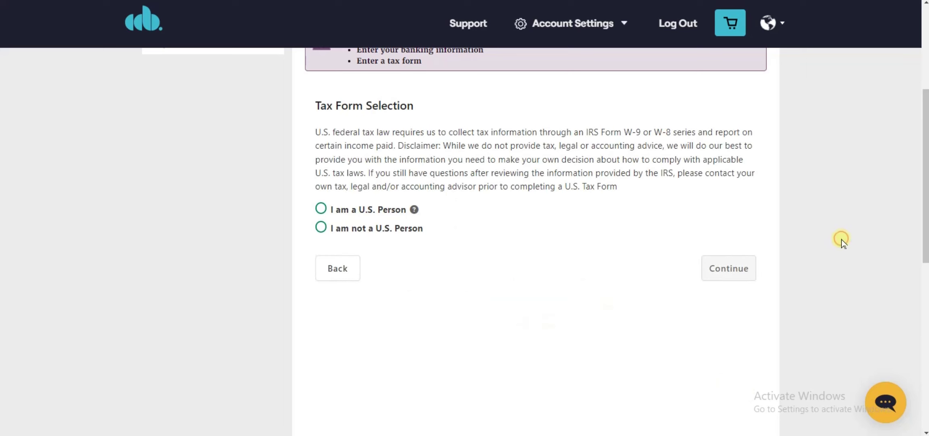
- Select 'I am not a U.S. Person' and 'I am an Individual', then continue to the W-8BEN form
scroll(841, 239, up, 1)
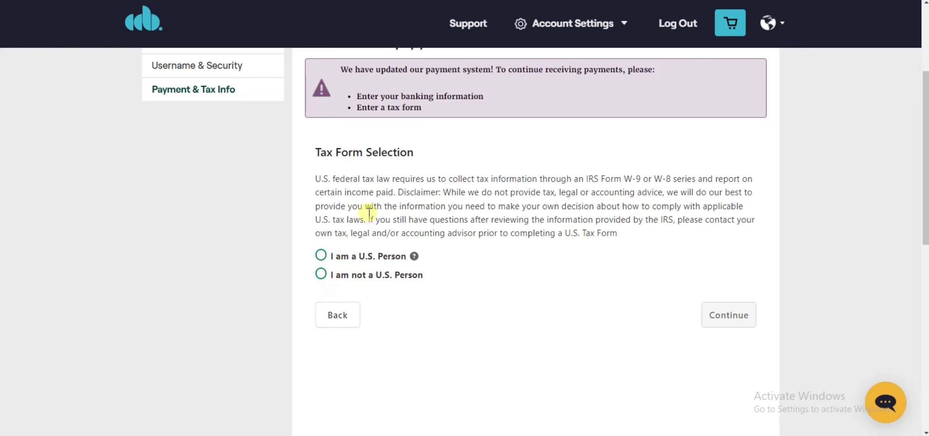
click(321, 255)
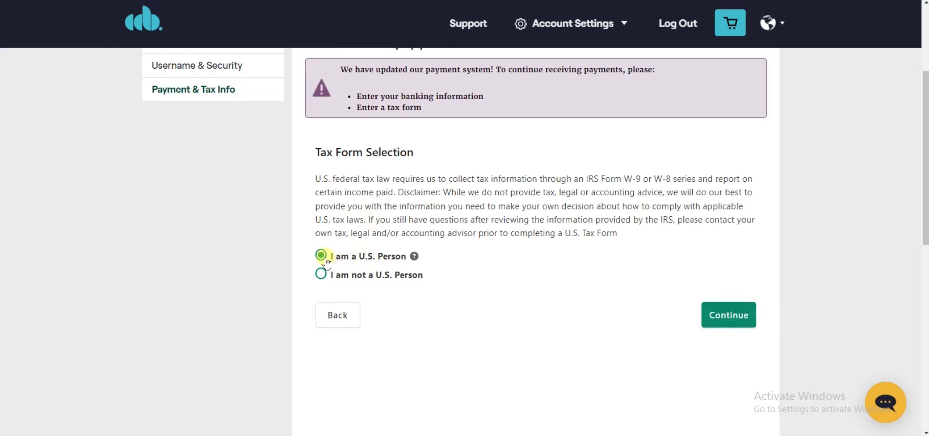
click(321, 275)
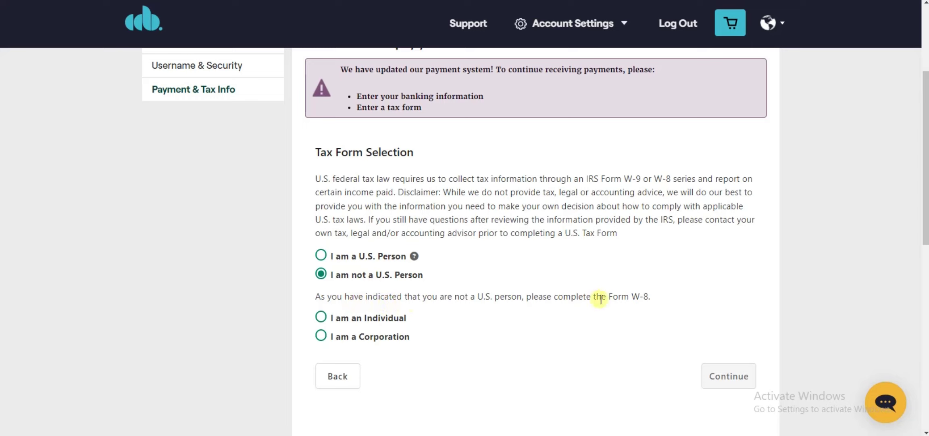
click(323, 317)
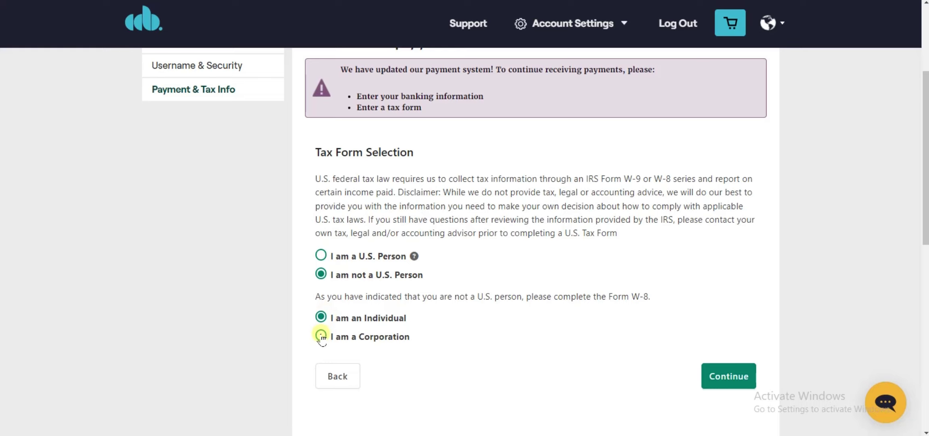
click(321, 337)
click(321, 318)
click(720, 375)
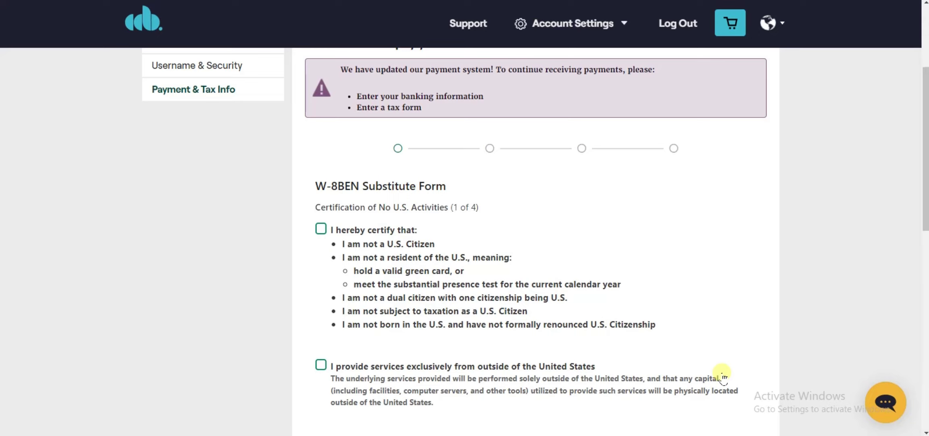
scroll(818, 255, down, 1)
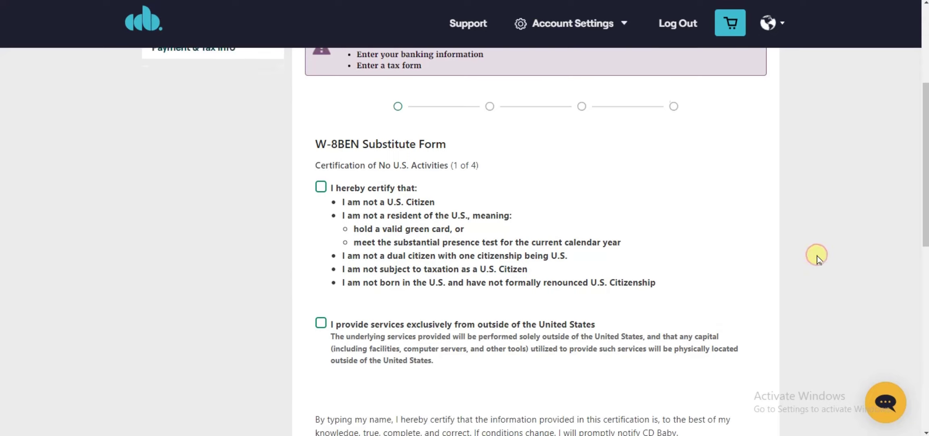
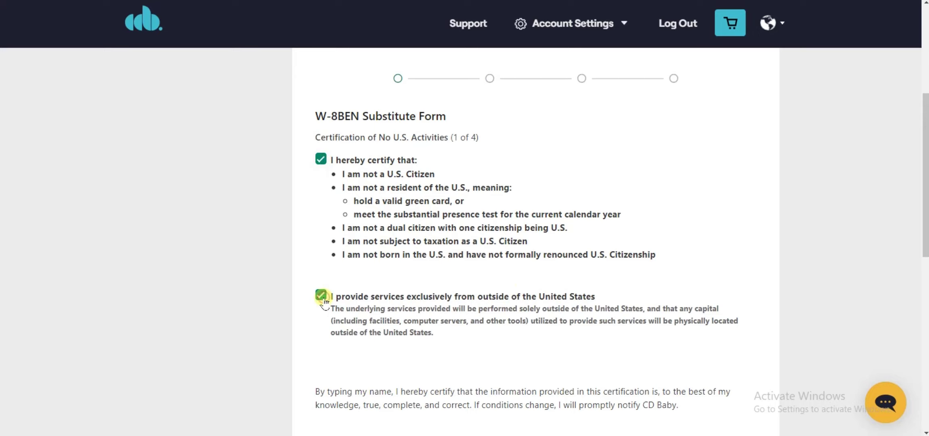
- Sign the No U.S. Activities certification with the signer's full name from autofill, then certify
scroll(878, 217, down, 3)
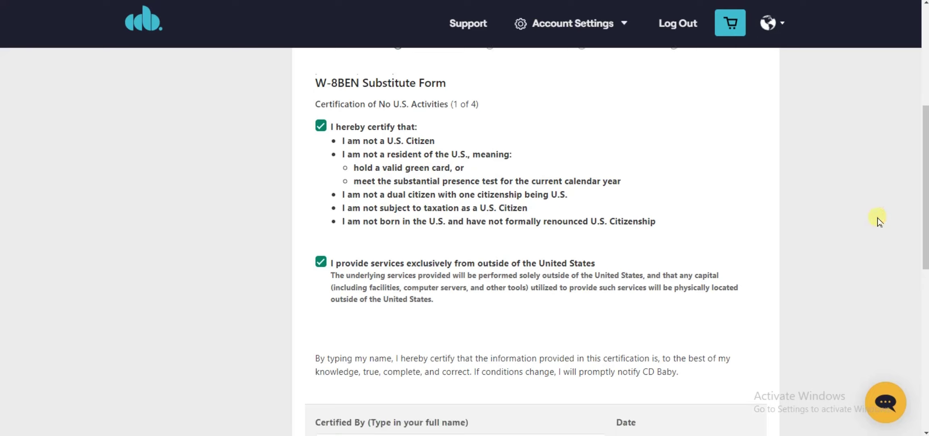
scroll(878, 217, down, 3)
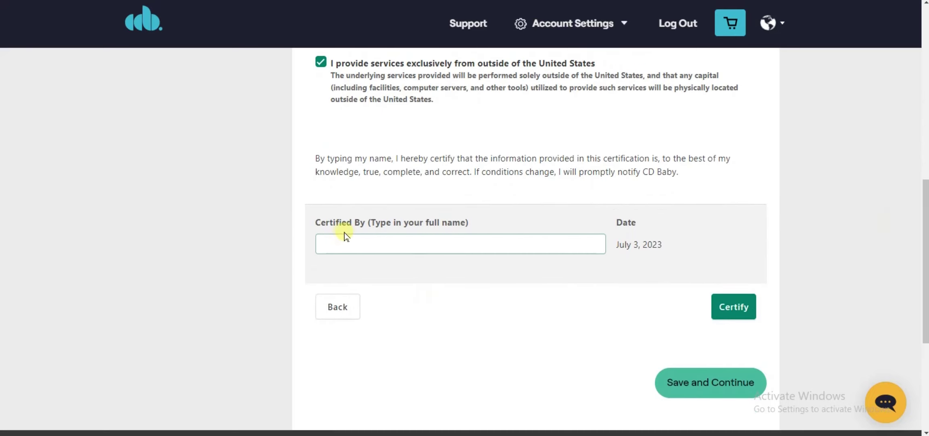
click(357, 238)
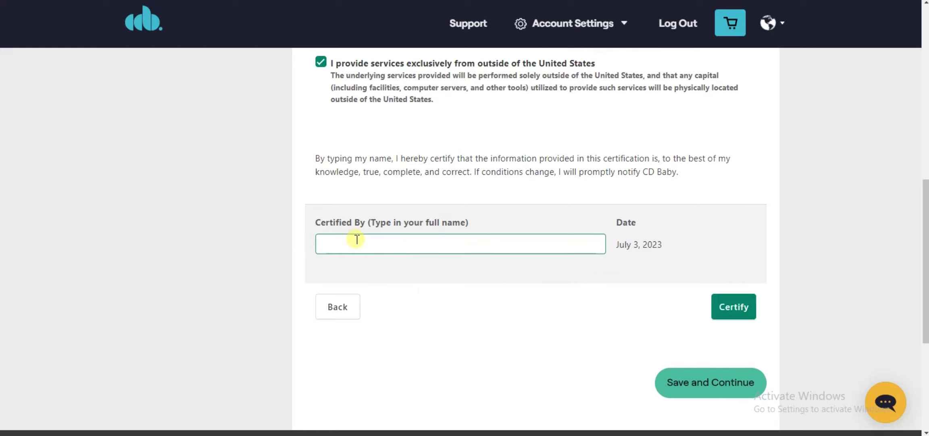
click(399, 273)
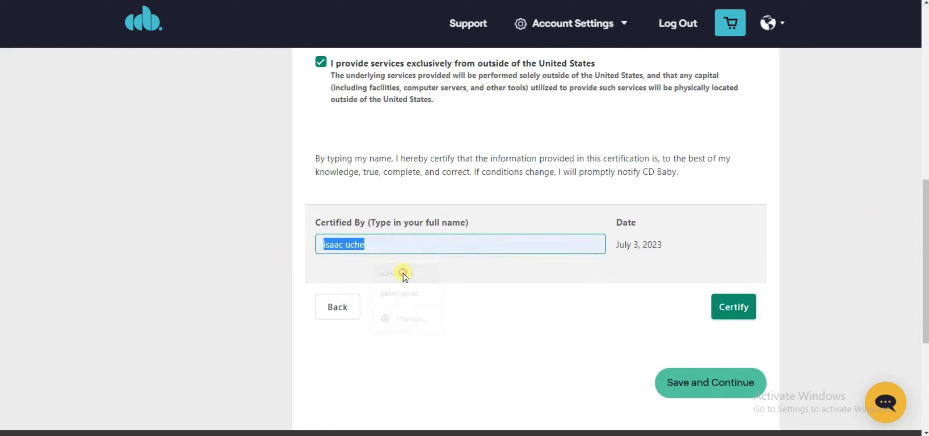
click(396, 245)
text(n)
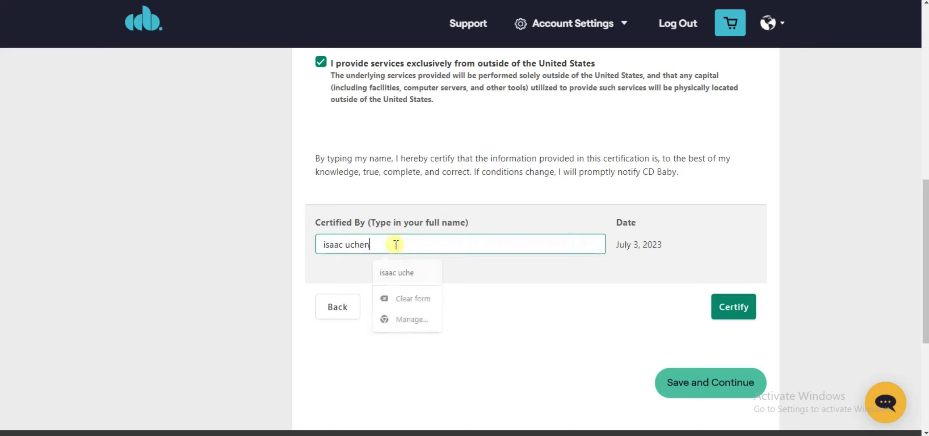
text(na )
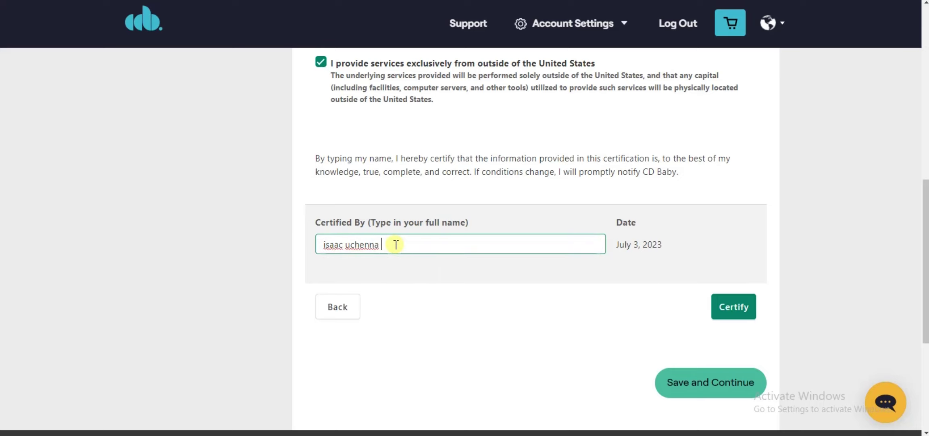
text(okw)
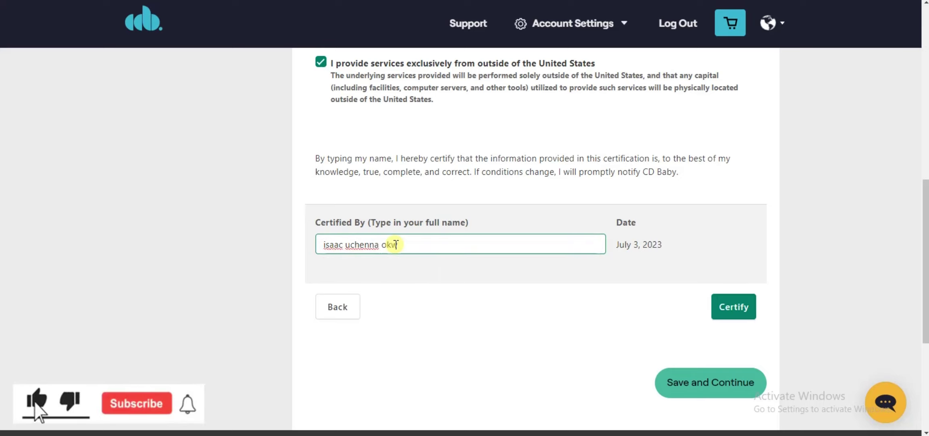
text(ibe)
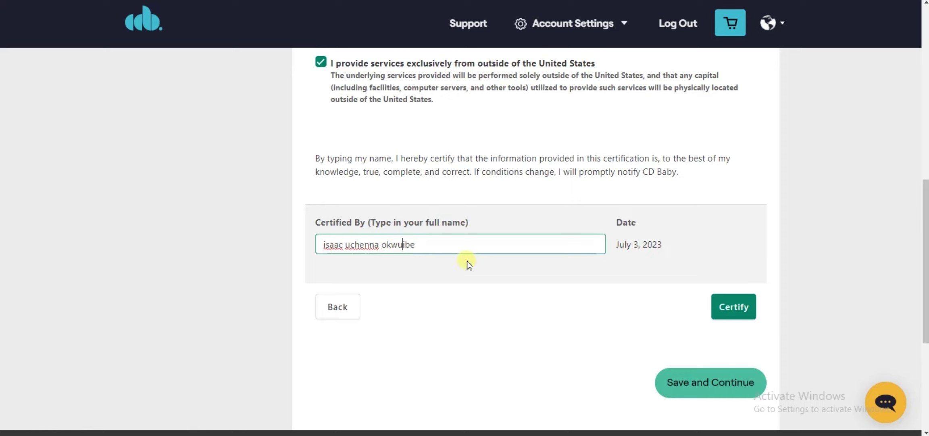
click(733, 307)
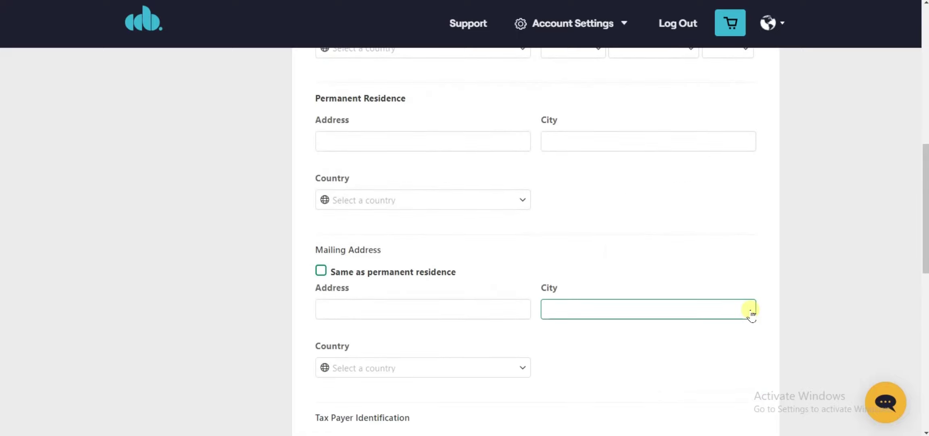
- Accept 'Yes, Copy Name' to fill the beneficial owner's first and last name from the profile
scroll(834, 202, up, 7)
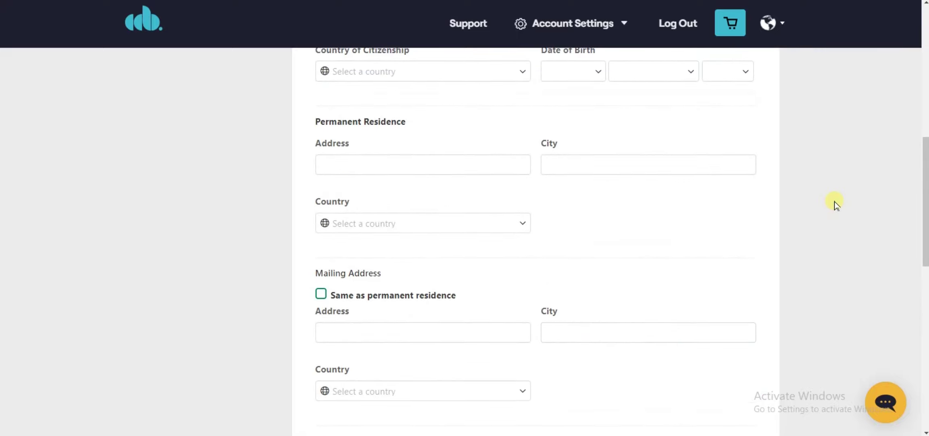
scroll(835, 202, down, 3)
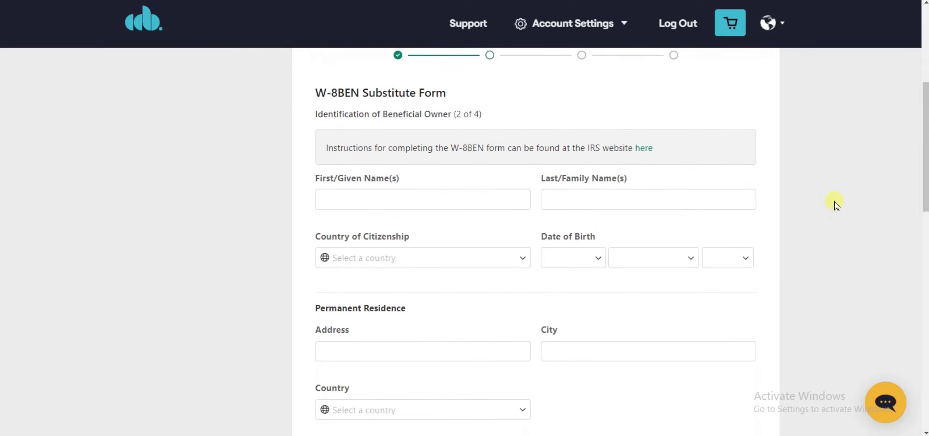
click(392, 196)
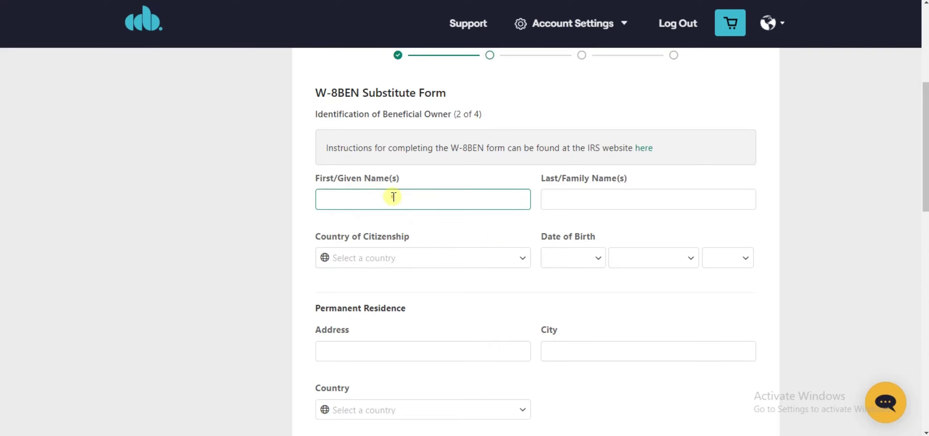
click(393, 196)
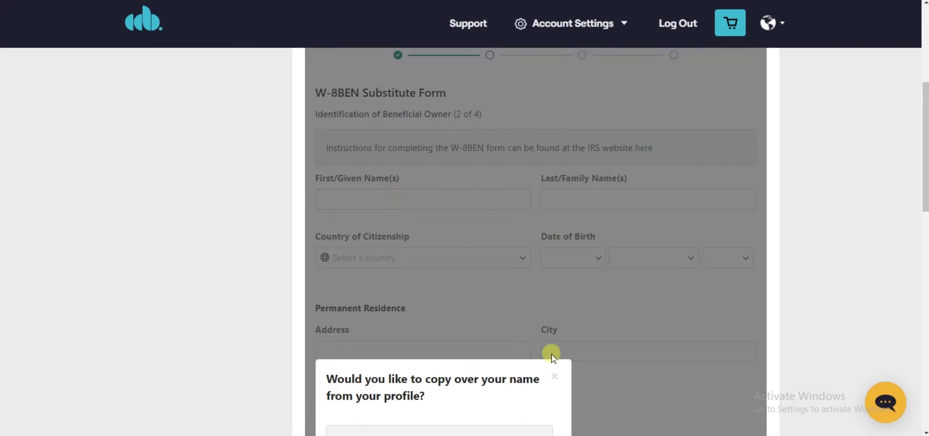
scroll(779, 300, down, 5)
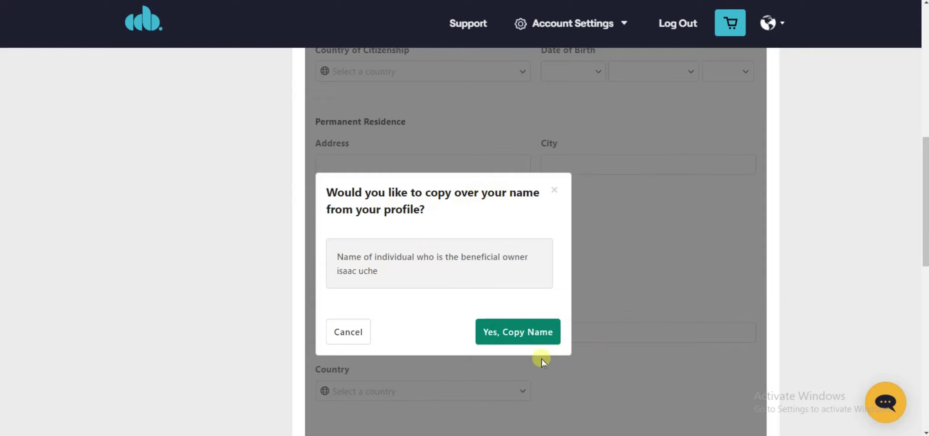
click(517, 334)
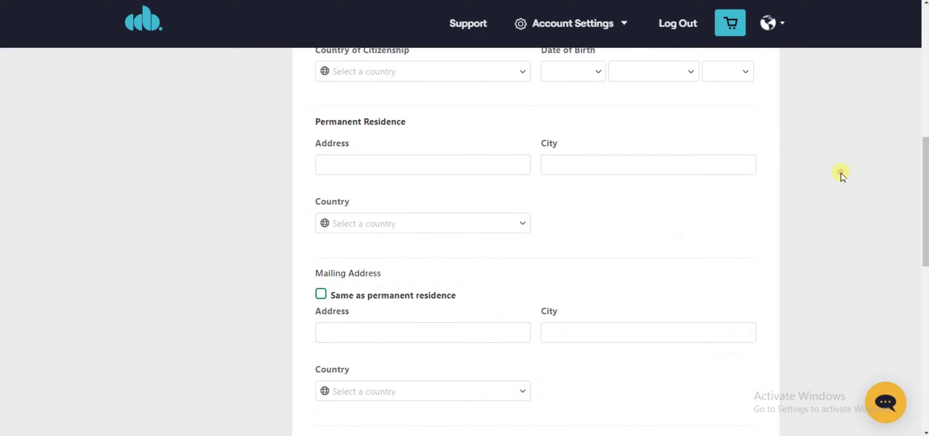
scroll(842, 174, up, 5)
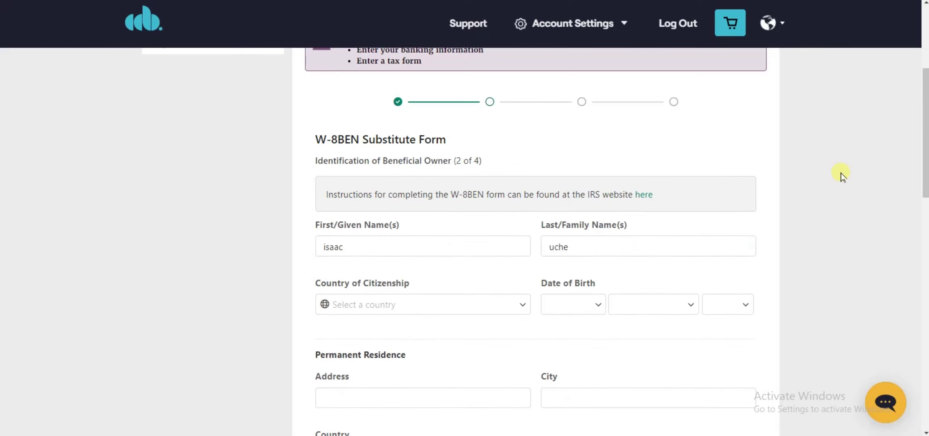
- Set the country of citizenship to Nigeria
scroll(841, 173, down, 2)
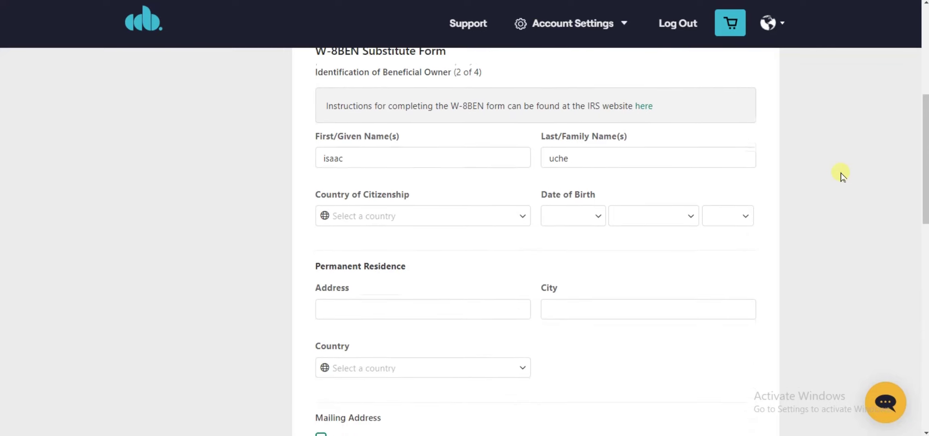
click(516, 202)
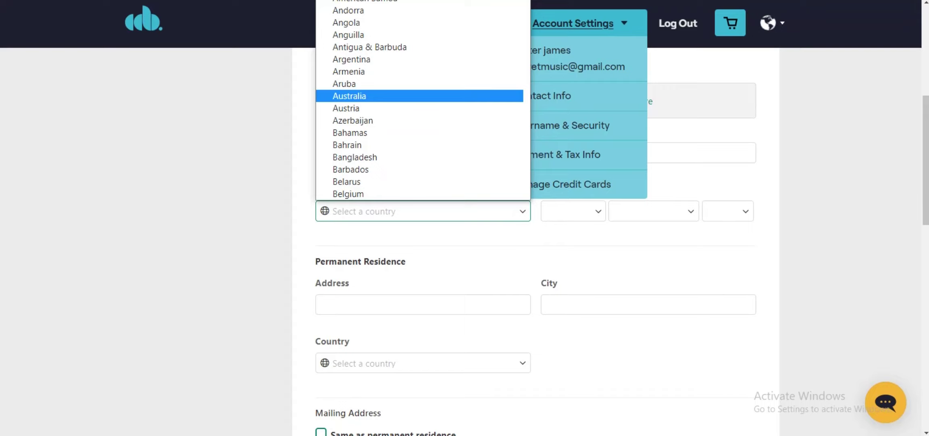
scroll(522, 60, down, 20)
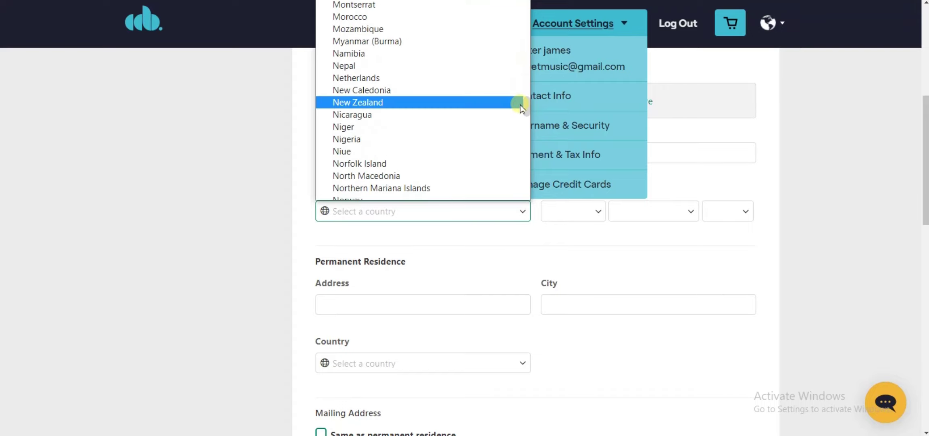
click(371, 140)
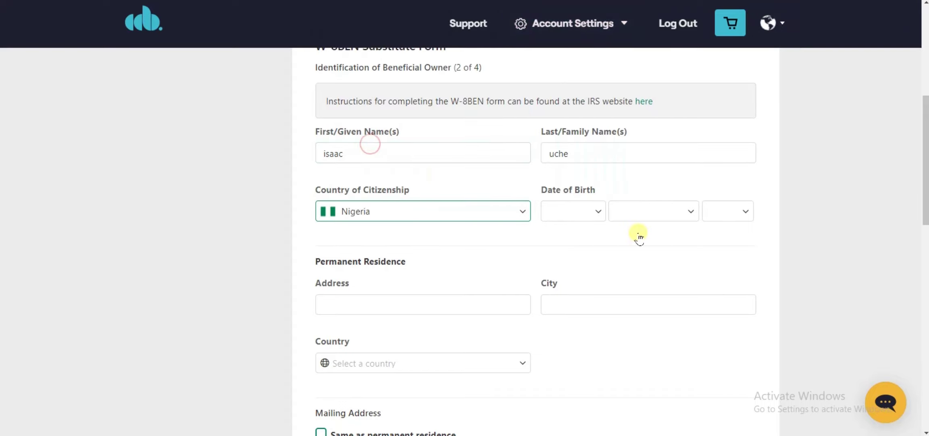
- Set the date of birth to 13 February 1997 and bring up the profile-address copy offer
click(590, 213)
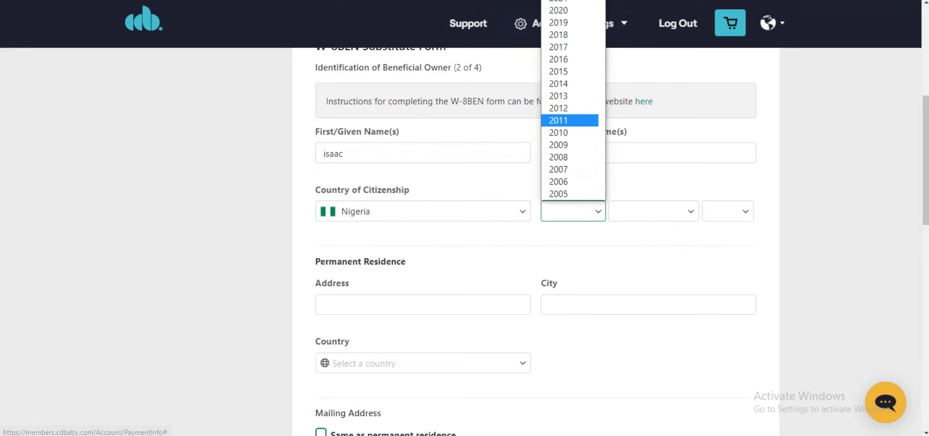
drag(602, 9, 604, 26)
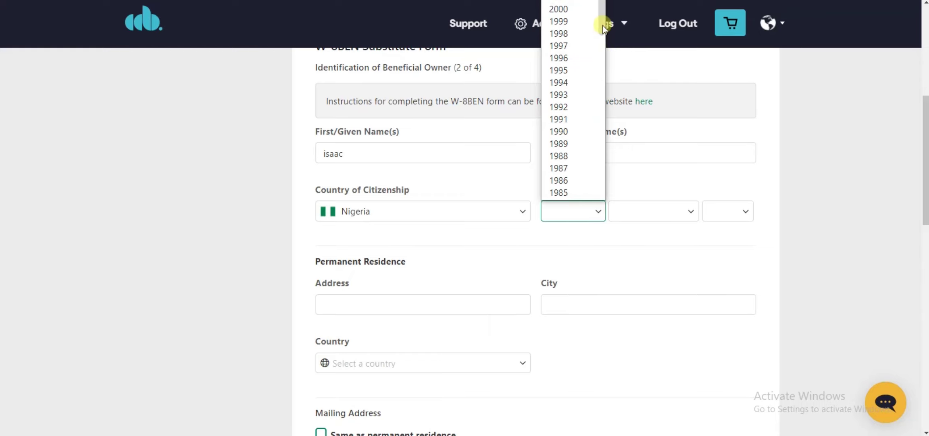
click(573, 47)
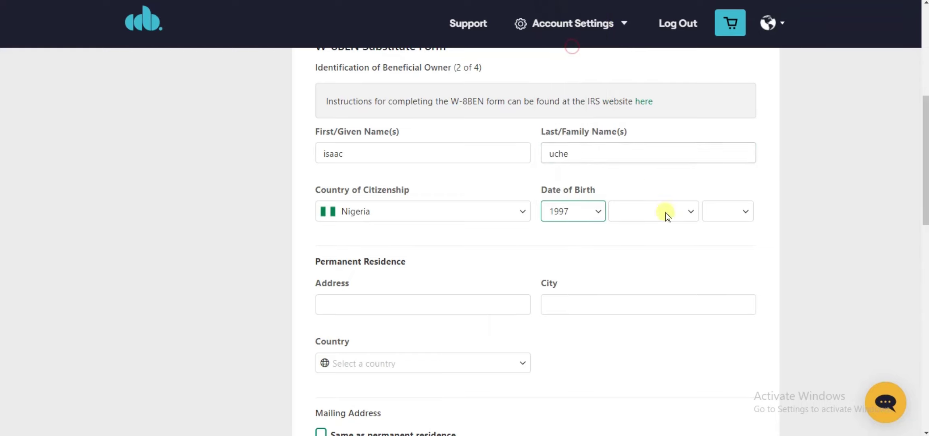
click(673, 208)
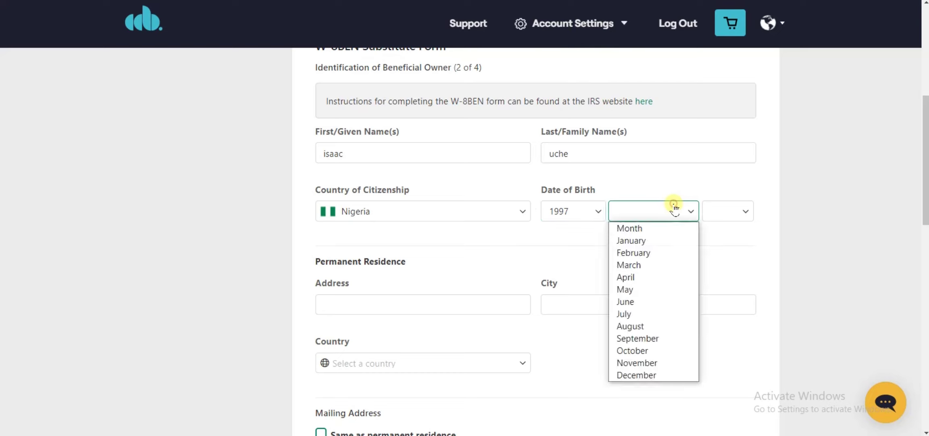
click(647, 253)
click(734, 213)
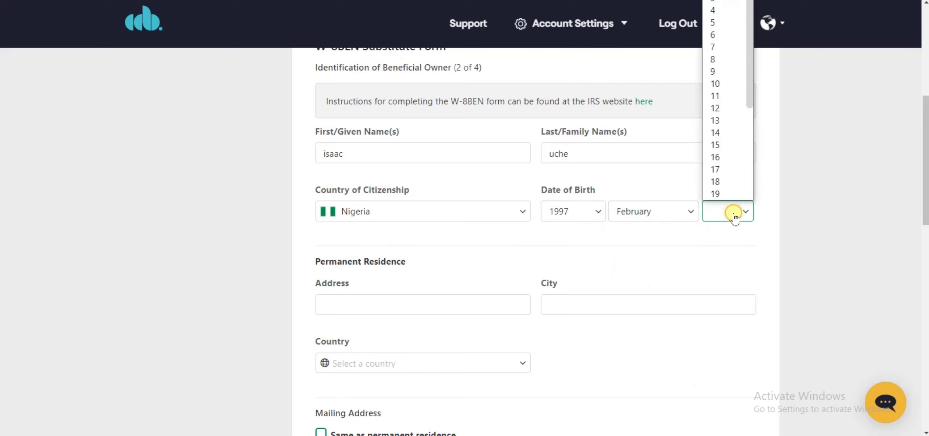
click(724, 120)
click(437, 312)
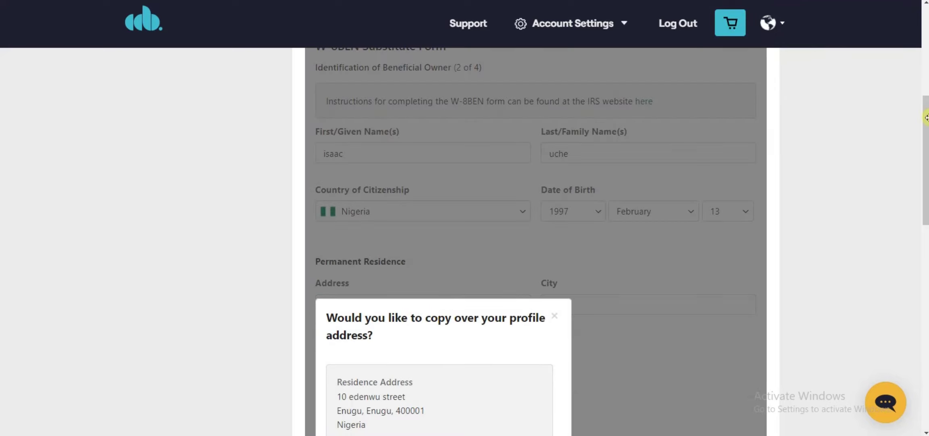
- Copy the profile address into the permanent residence fields: Enugu, Nigeria, postal code 400001
drag(926, 118, 926, 197)
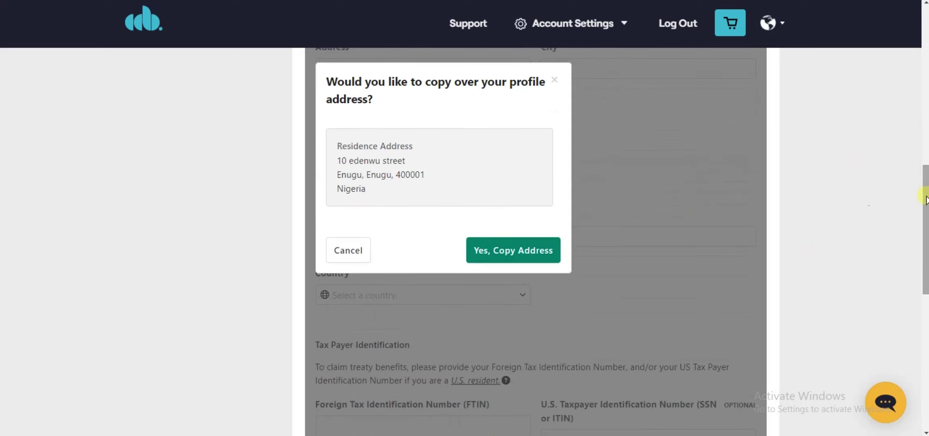
click(513, 252)
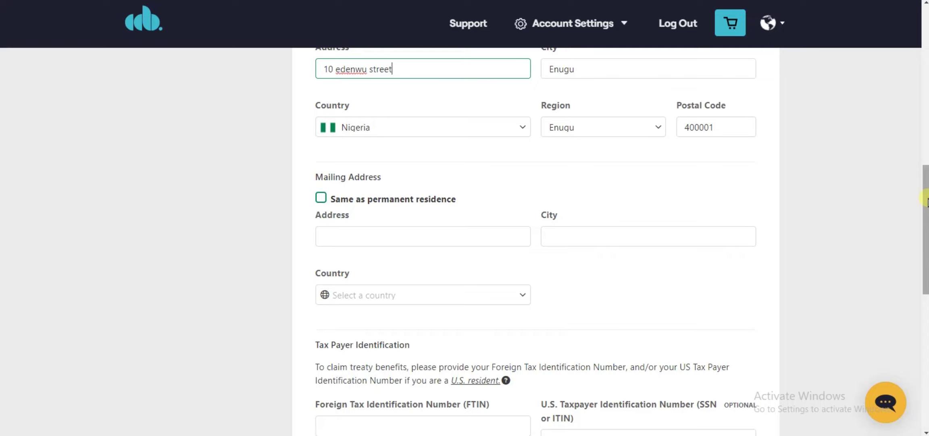
mouse_move(925, 200)
mouse_down()
mouse_move(926, 150)
mouse_move(926, 207)
mouse_up()
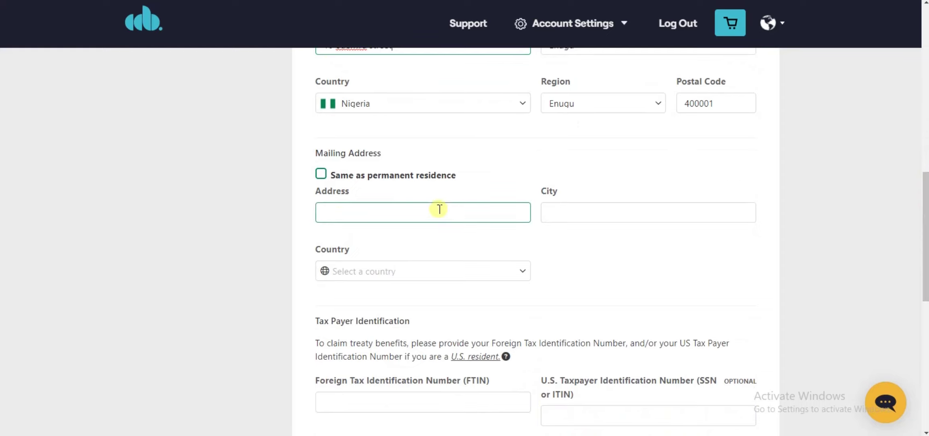
- Fill the mailing street and city from the saved address and set the country to Nigeria
click(376, 210)
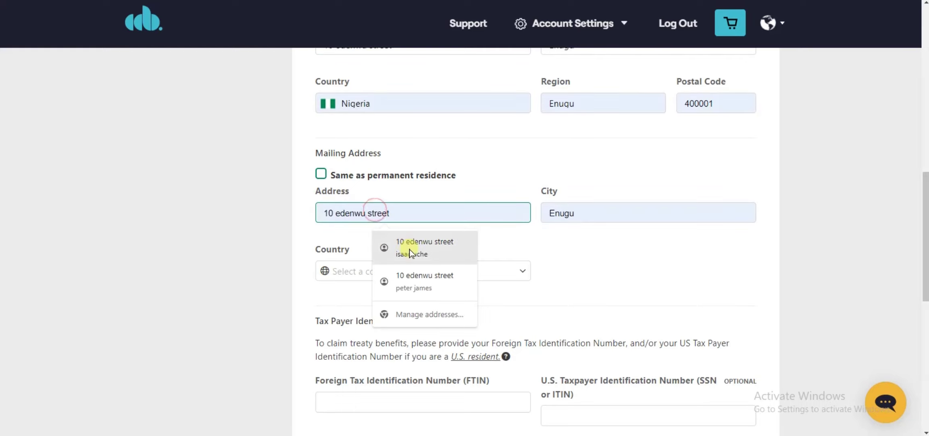
click(374, 253)
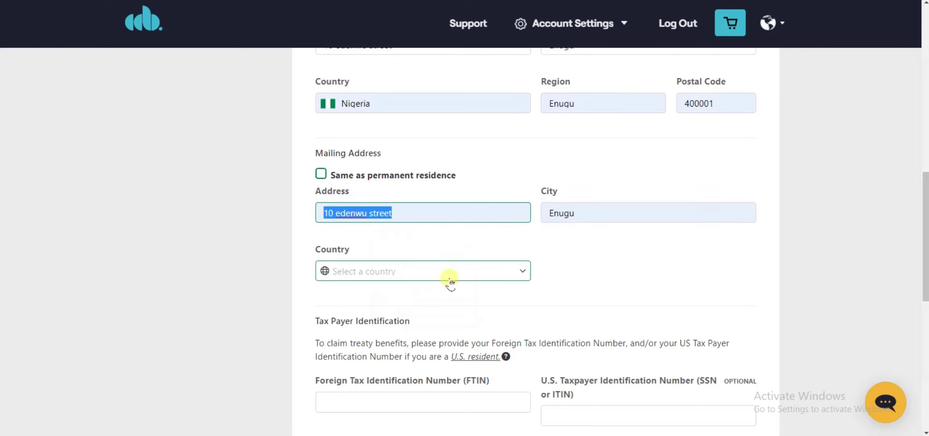
click(472, 276)
mouse_move(532, 33)
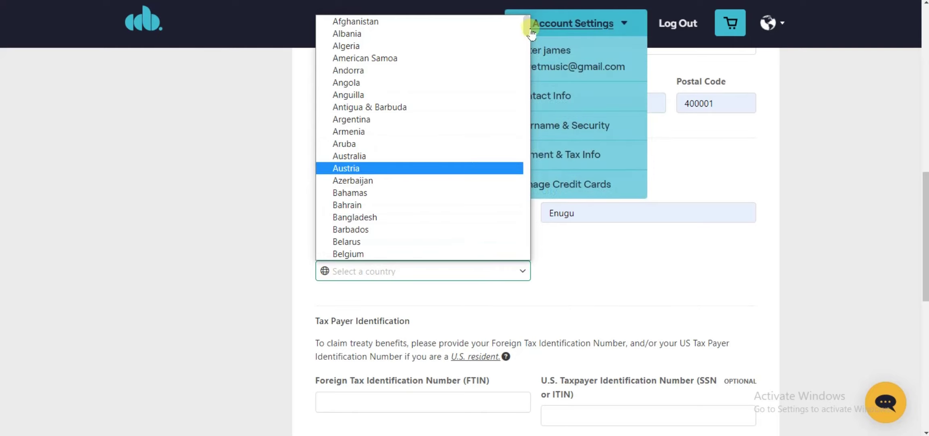
drag(528, 30, 530, 167)
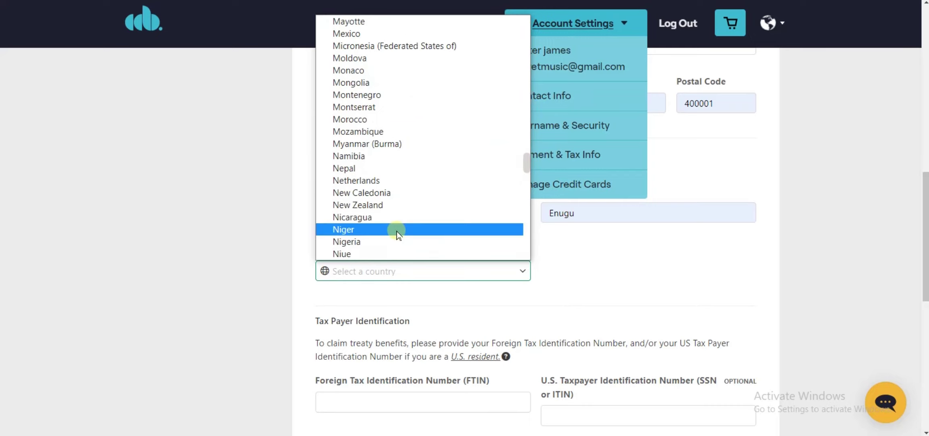
click(388, 242)
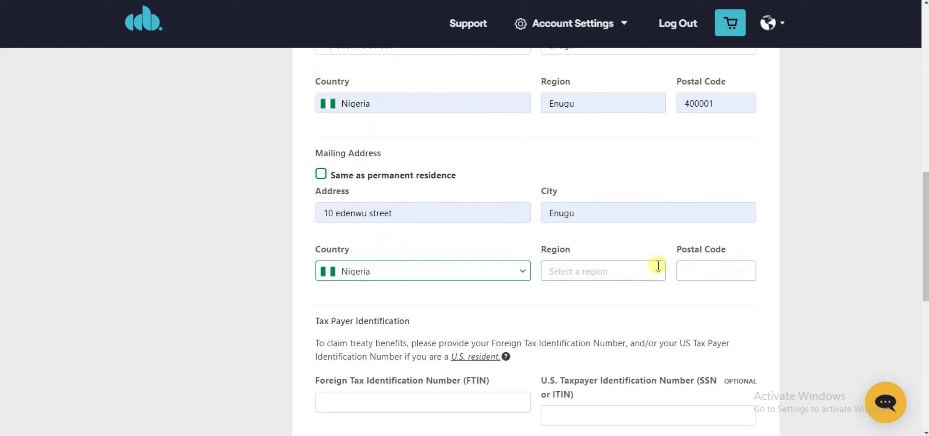
- Set the mailing region to Enugu and the postal code to 400001
click(622, 273)
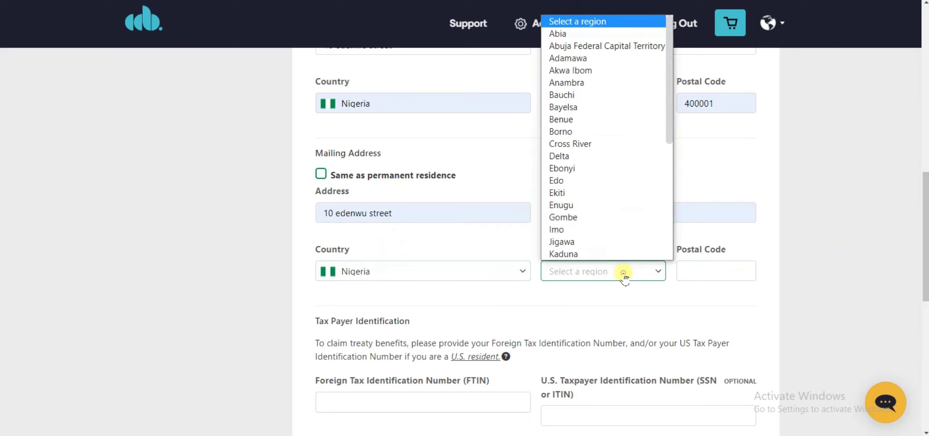
click(623, 202)
click(700, 272)
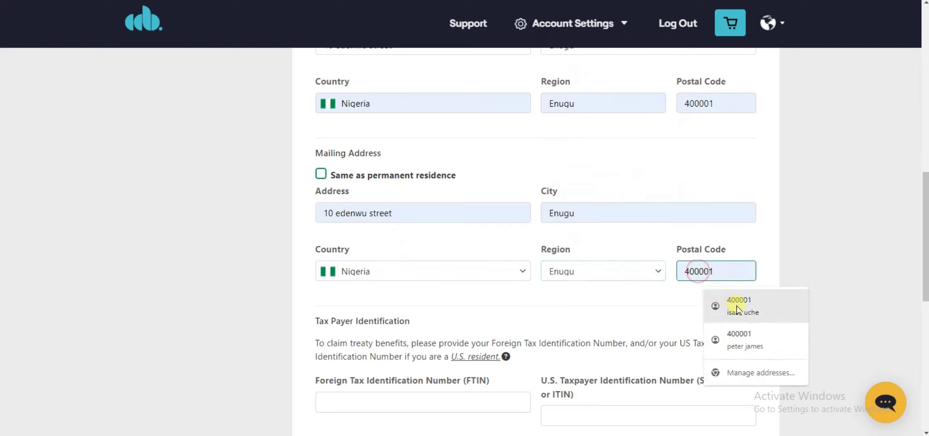
click(737, 305)
scroll(809, 276, down, 2)
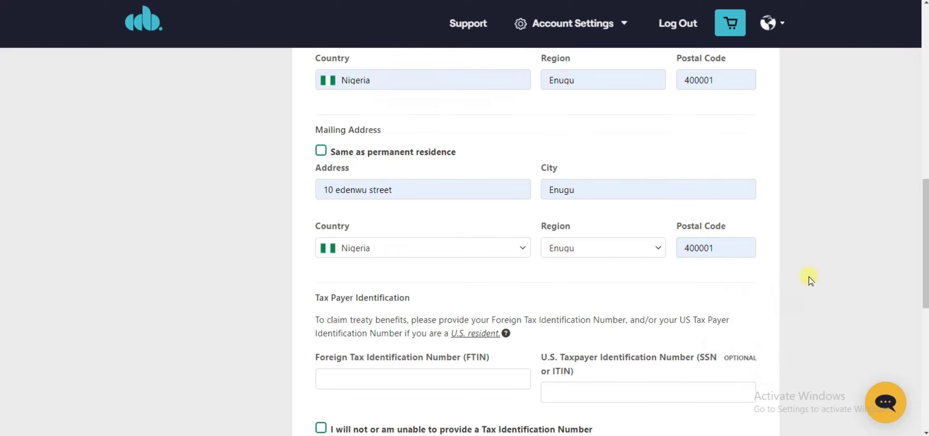
- Tick 'I will not or am unable to provide a Tax Identification Number' and accept the 30% withholding warning
scroll(809, 276, down, 4)
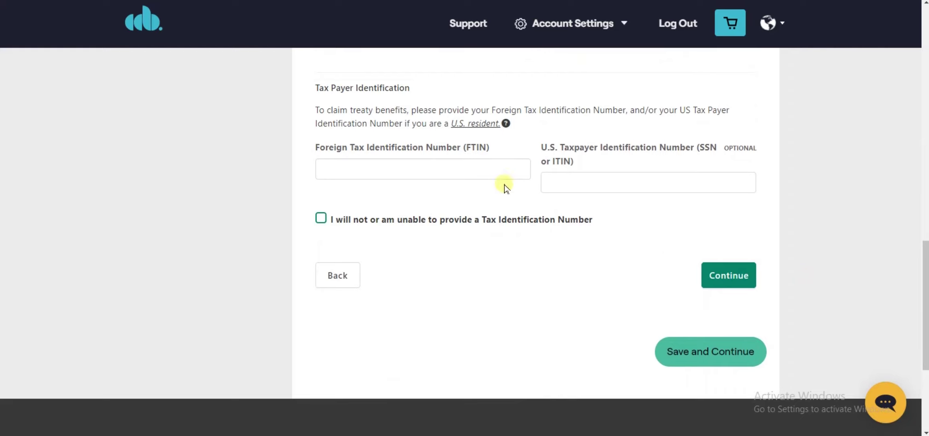
click(378, 175)
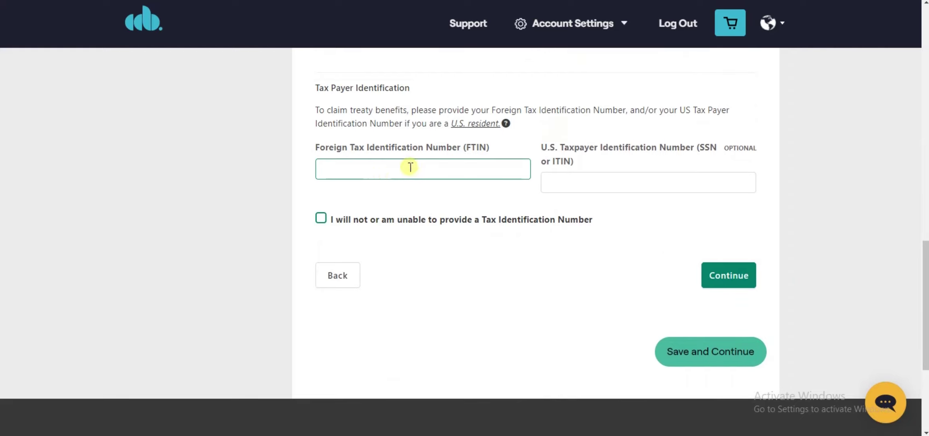
click(616, 189)
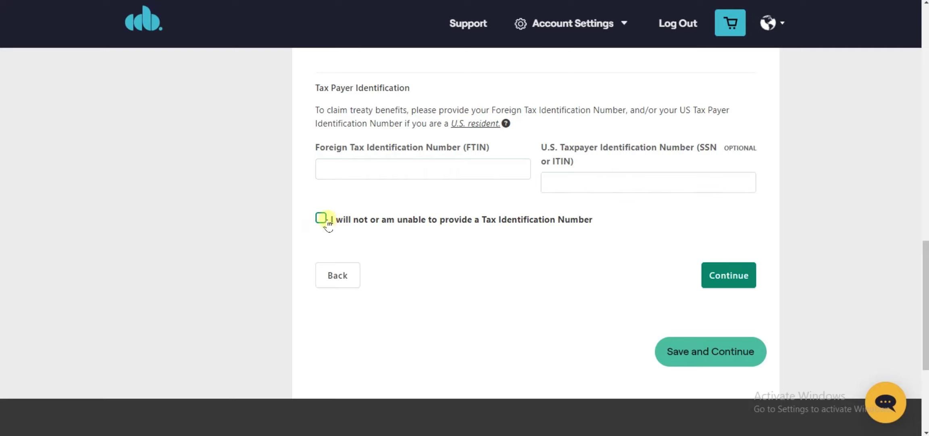
click(321, 218)
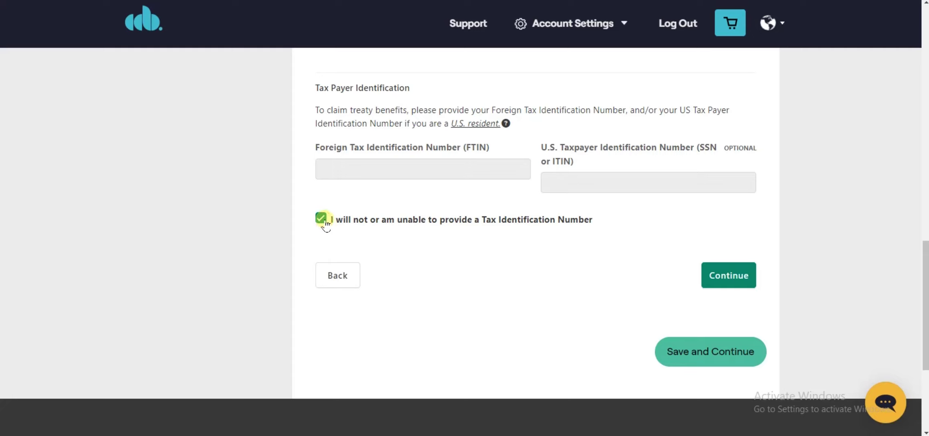
click(729, 274)
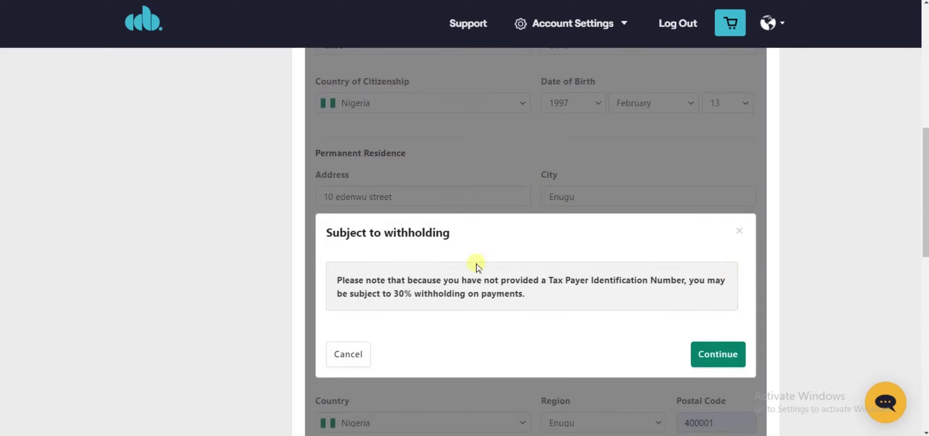
click(731, 355)
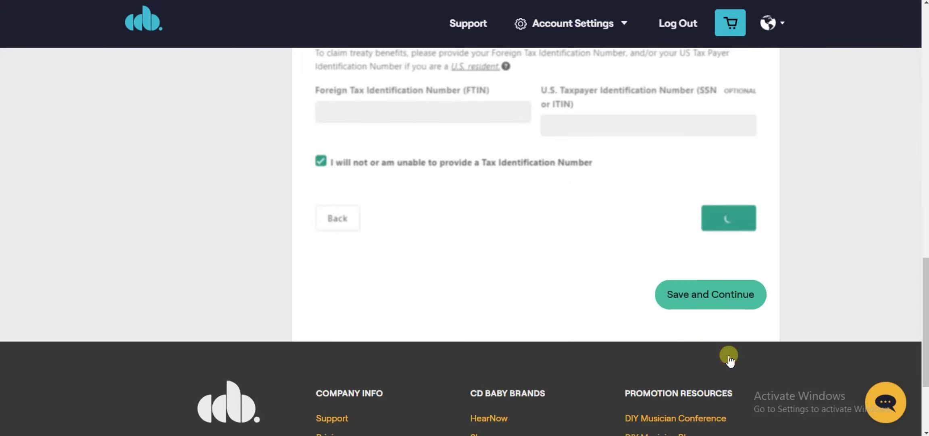
- Look over the Review (3 of 4) summary listing 30% royalties withholding and continue
scroll(730, 357, down, 3)
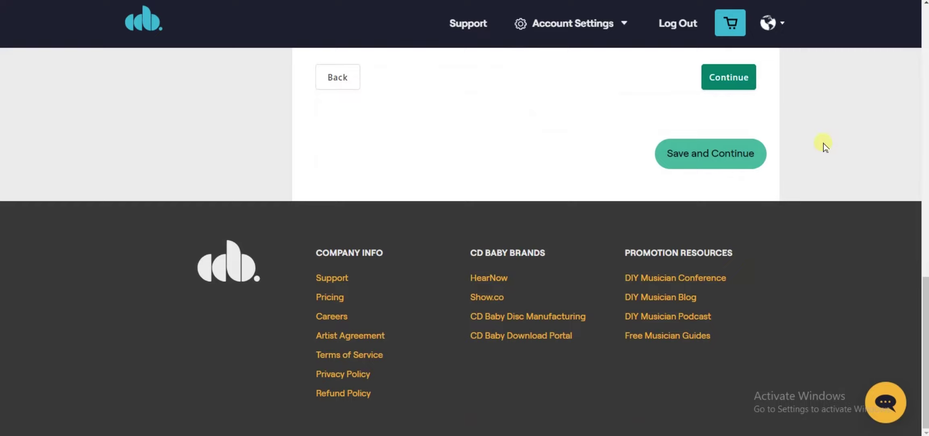
scroll(823, 143, up, 6)
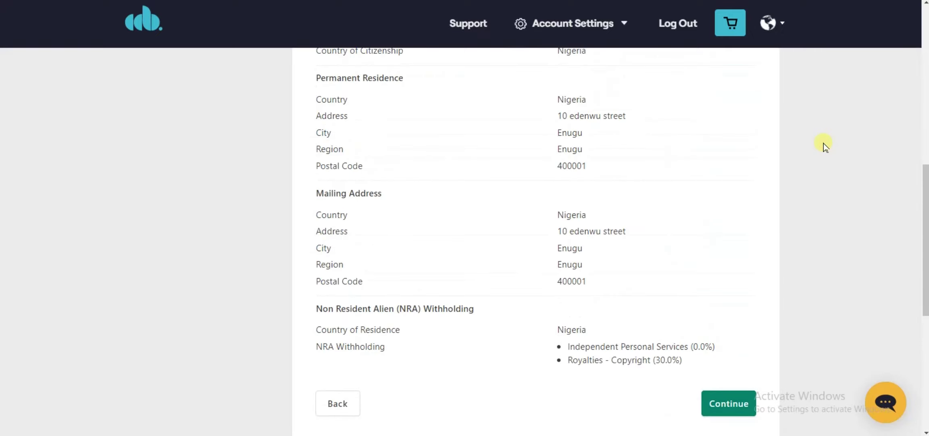
scroll(823, 143, up, 10)
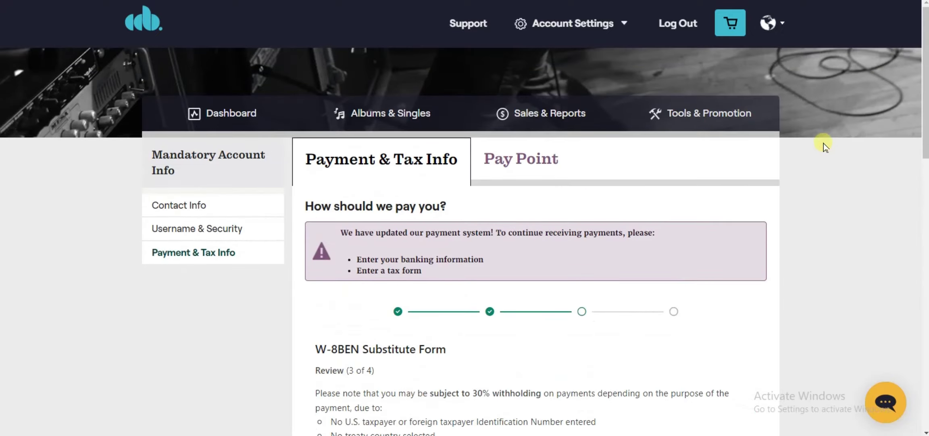
scroll(823, 143, down, 6)
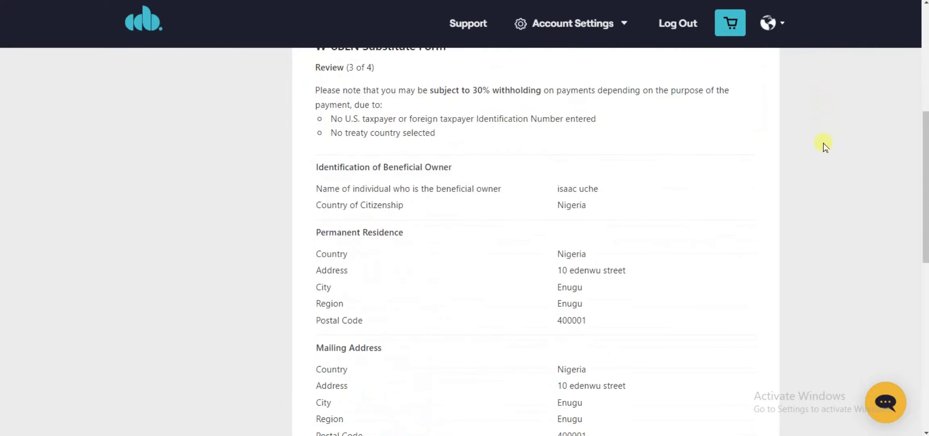
scroll(823, 143, down, 5)
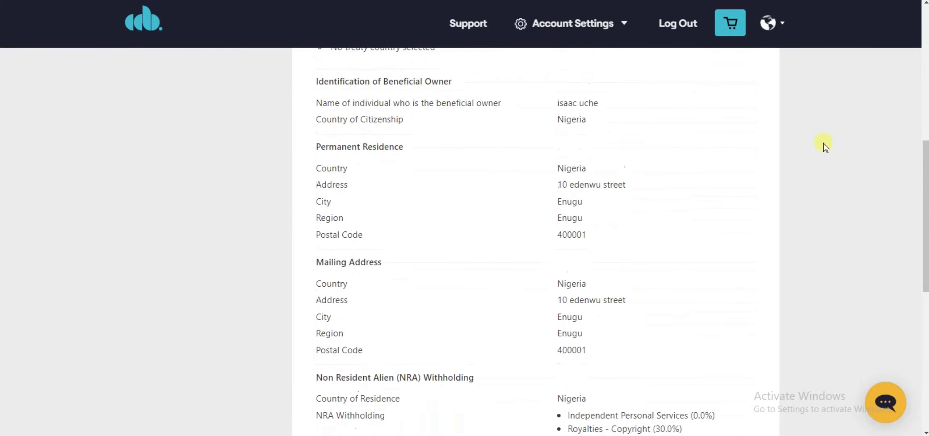
scroll(823, 144, down, 1)
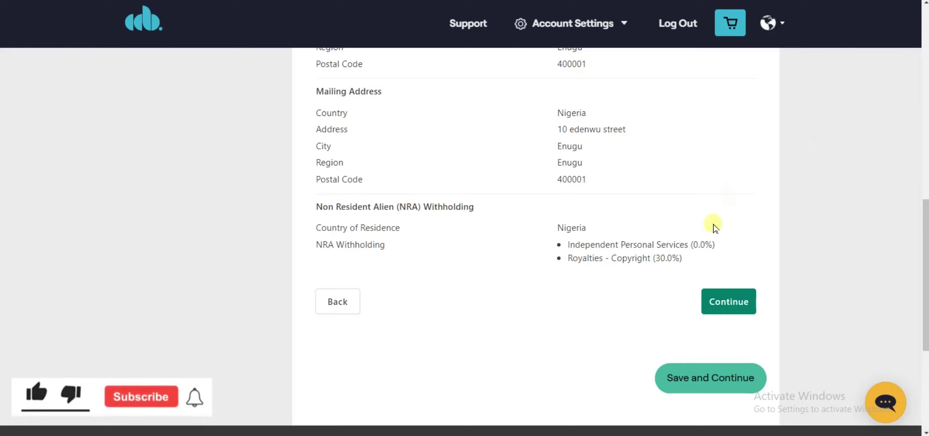
click(711, 294)
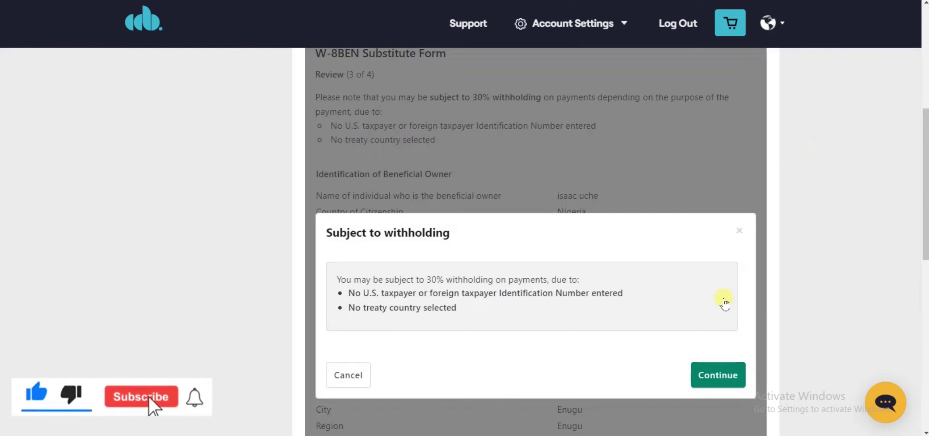
- Accept the withholding confirmation and scroll through the Certification (4 of 4) section
click(705, 377)
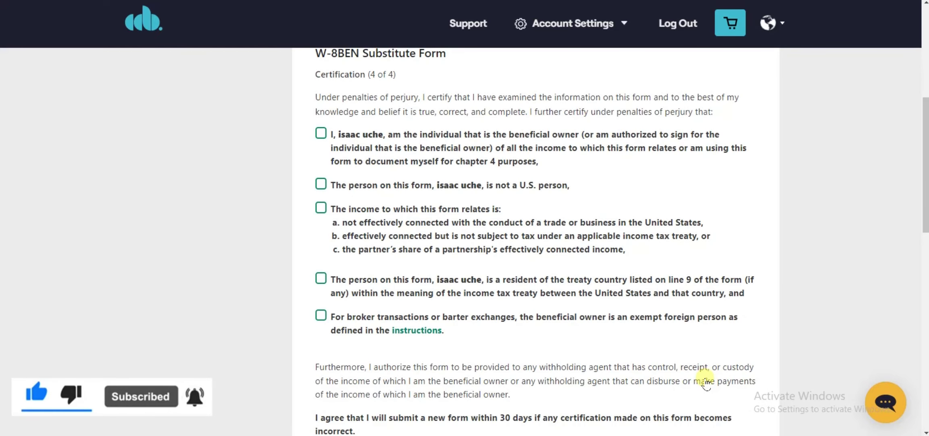
scroll(851, 201, down, 2)
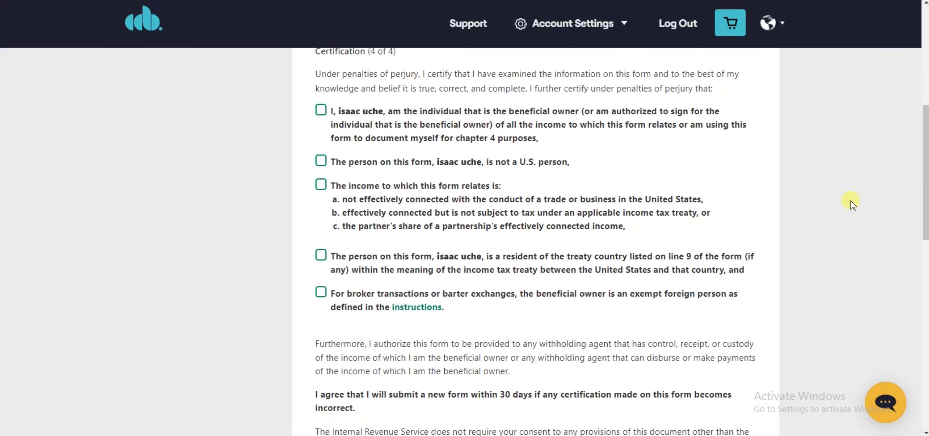
scroll(851, 201, down, 5)
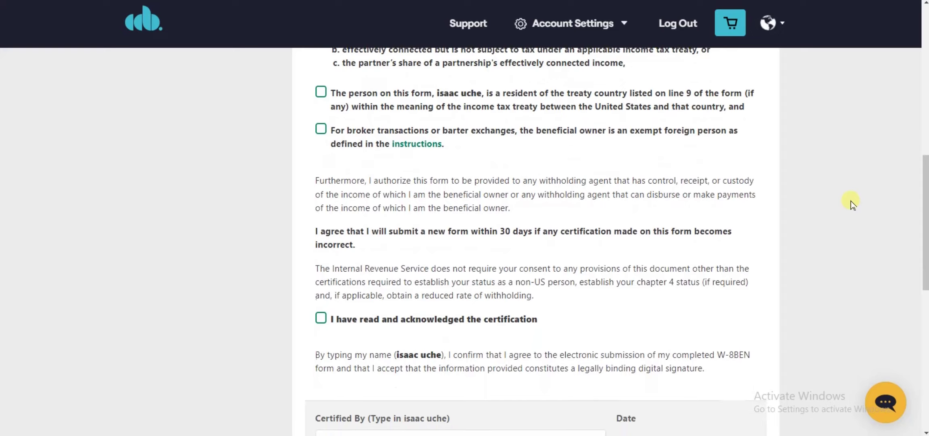
scroll(851, 201, down, 1)
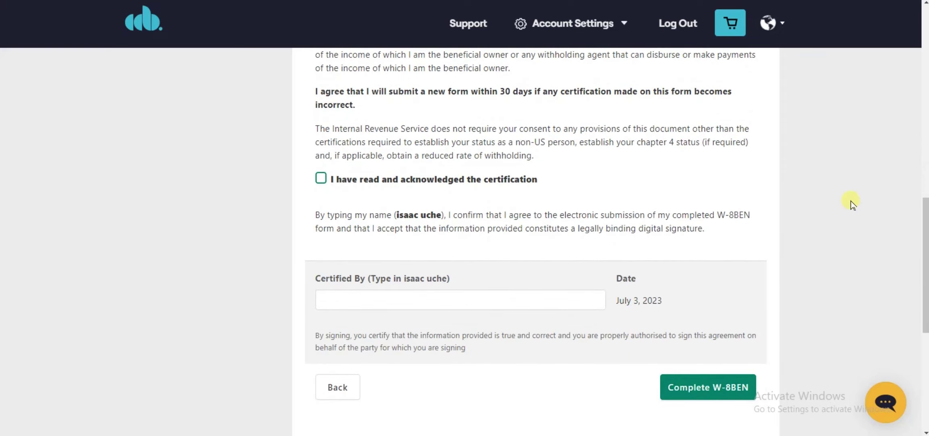
scroll(851, 201, down, 1)
scroll(851, 202, up, 1)
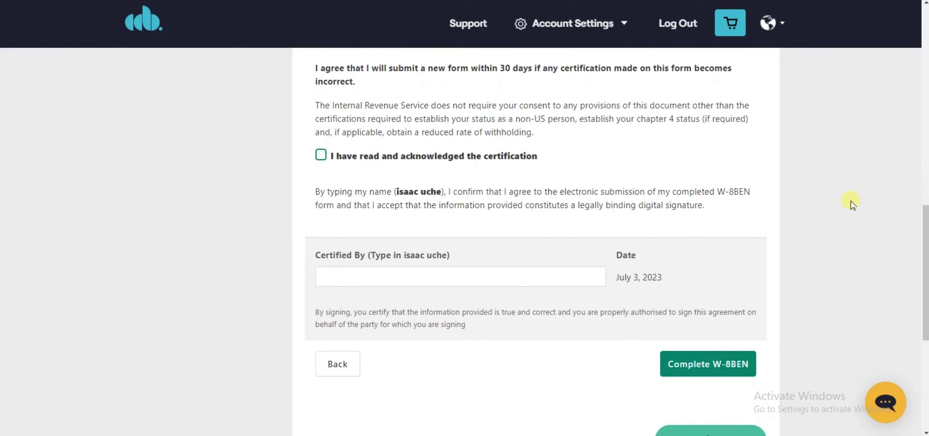
scroll(851, 201, up, 7)
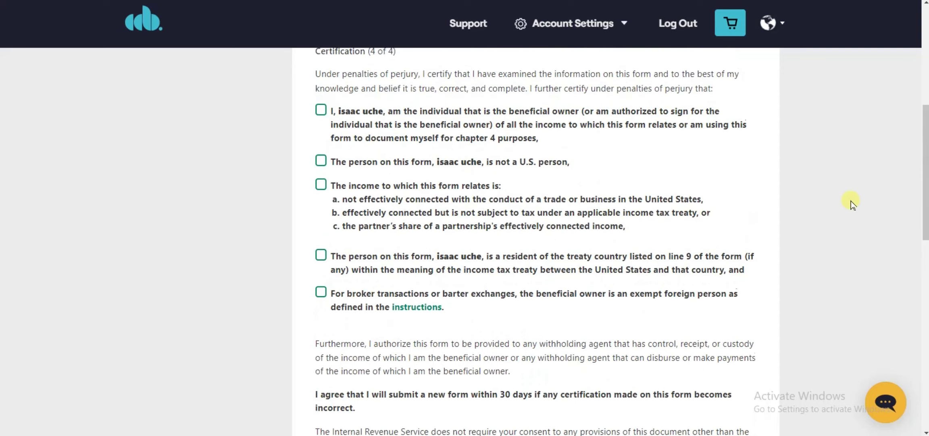
scroll(851, 201, up, 1)
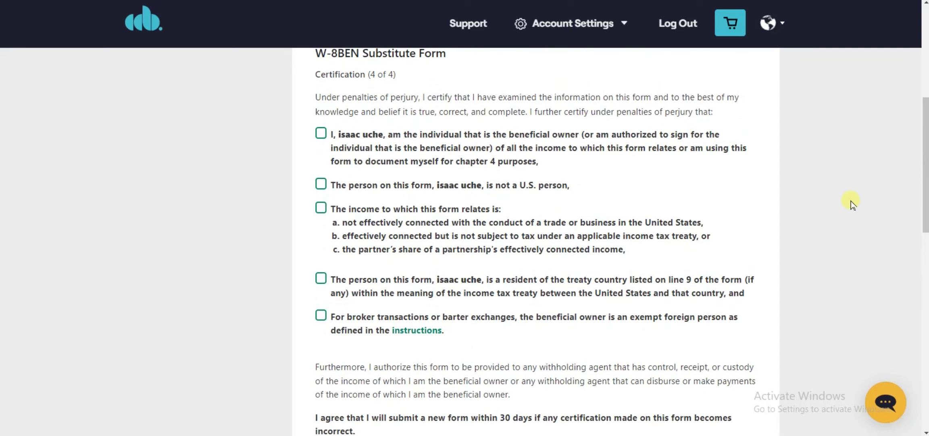
scroll(851, 201, up, 5)
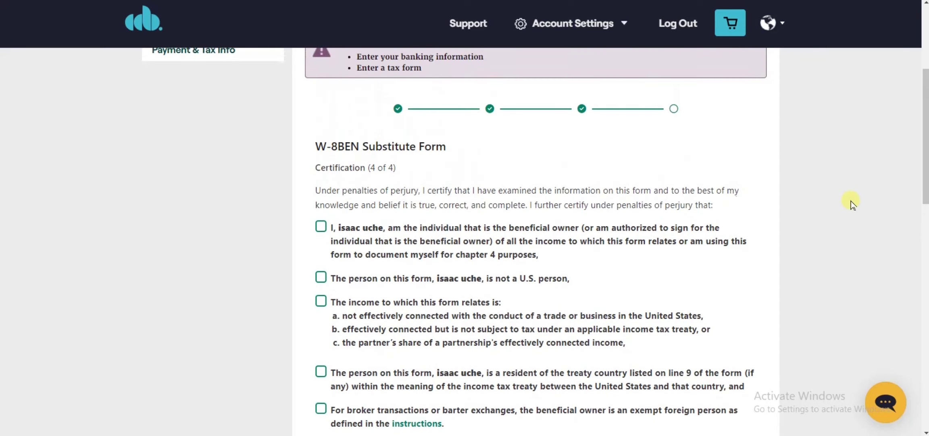
scroll(852, 201, up, 4)
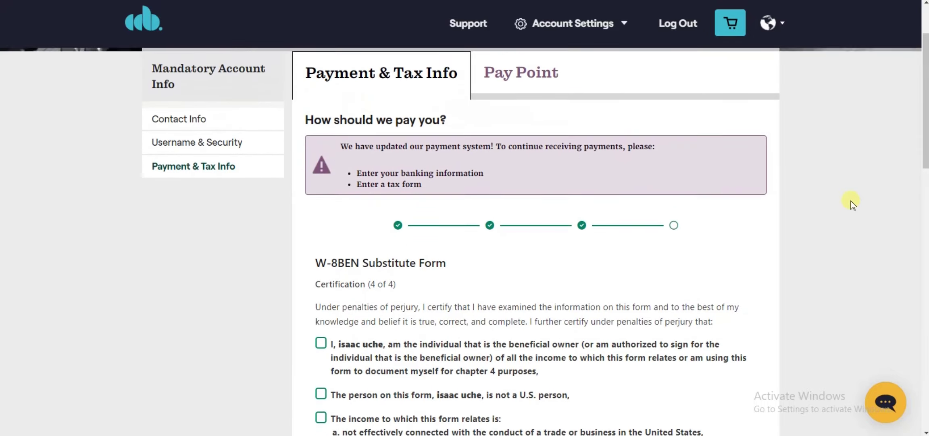
scroll(851, 201, up, 1)
scroll(851, 201, down, 2)
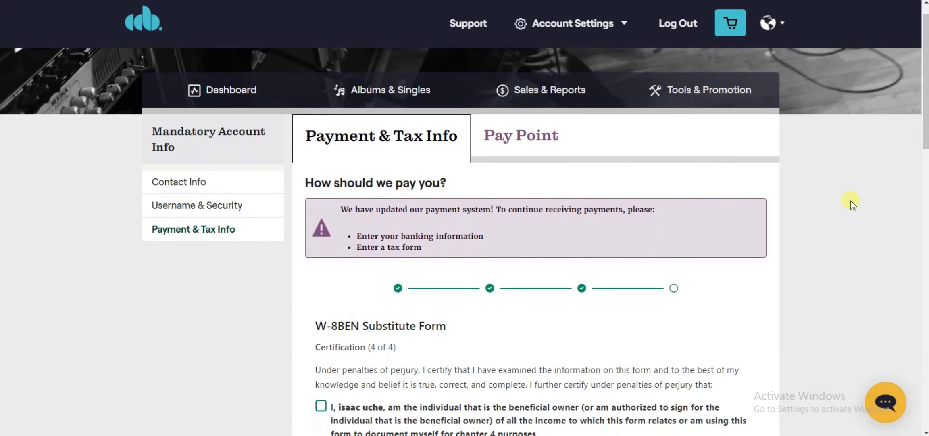
scroll(851, 201, down, 6)
scroll(851, 201, up, 3)
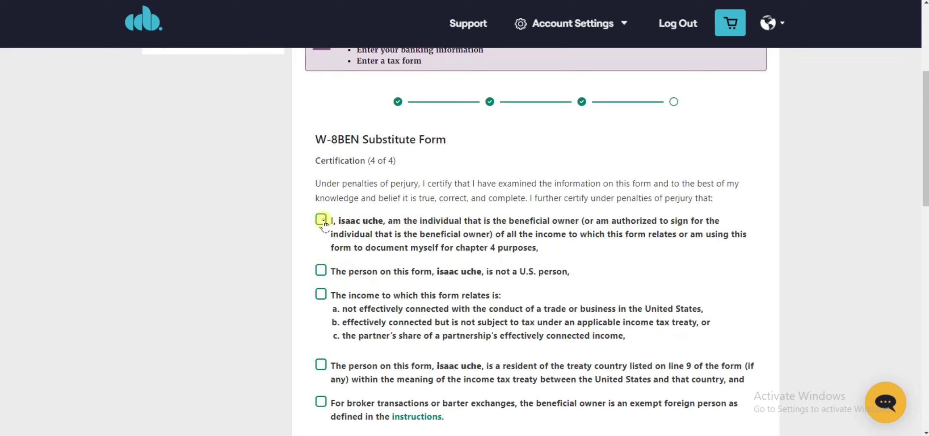
- Check the not-a-U.S.-person, income, broker-transactions and acknowledgement certifications
click(322, 273)
click(321, 301)
scroll(870, 256, down, 3)
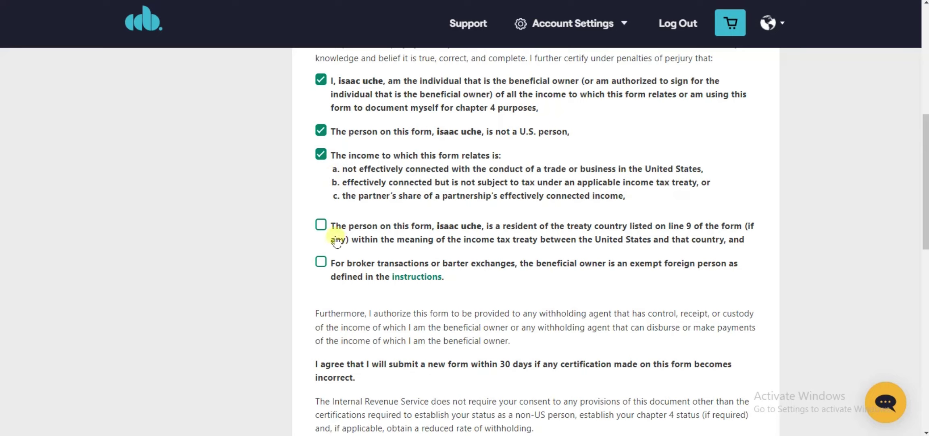
click(322, 267)
scroll(804, 222, down, 6)
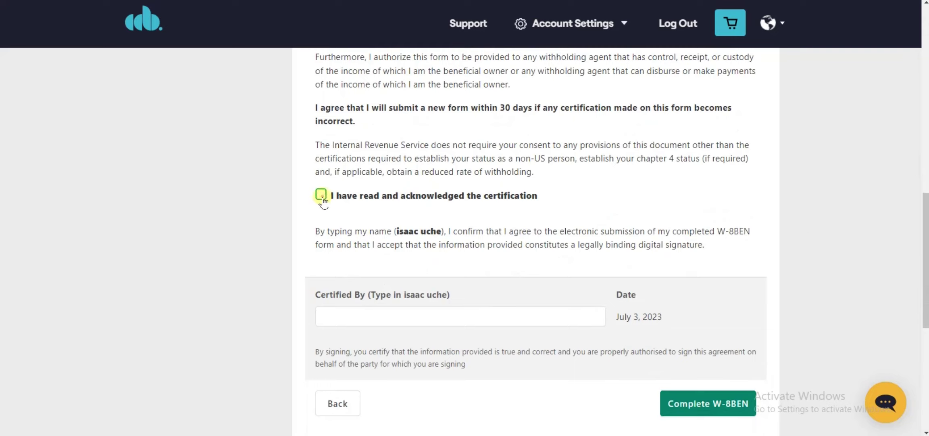
click(411, 311)
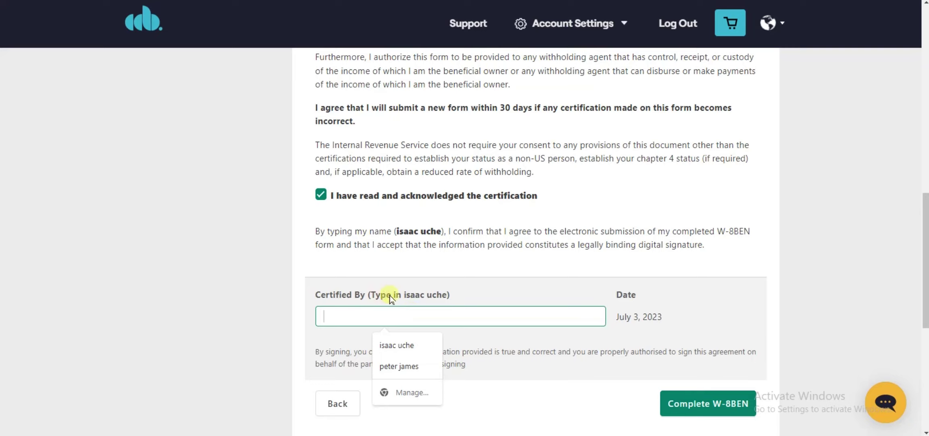
- Sign Certified By with the autofilled name and attempt Complete W-8BEN, which flags treaty residence as required
click(414, 343)
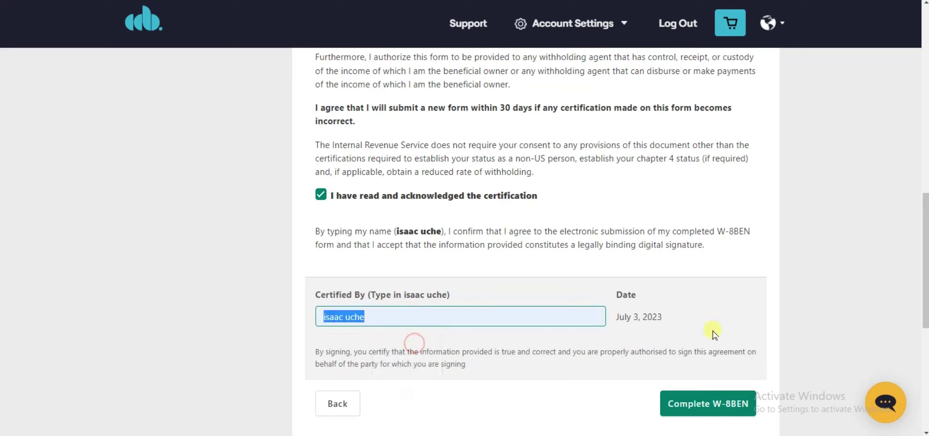
click(811, 309)
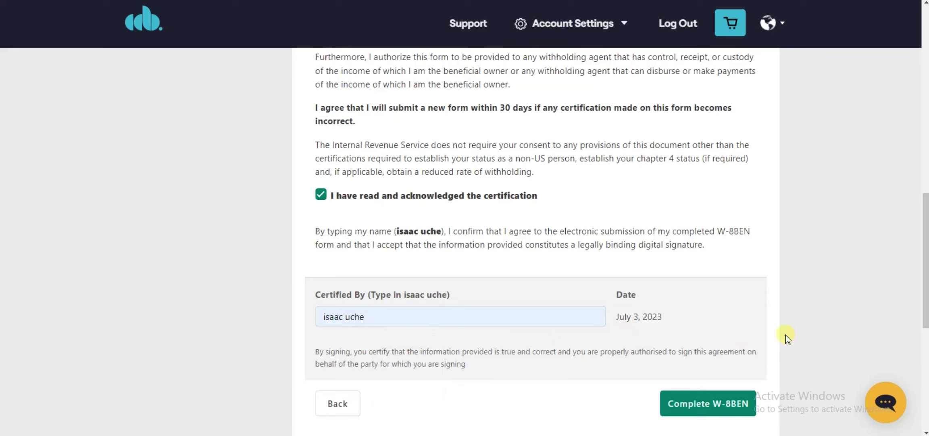
scroll(862, 307, down, 2)
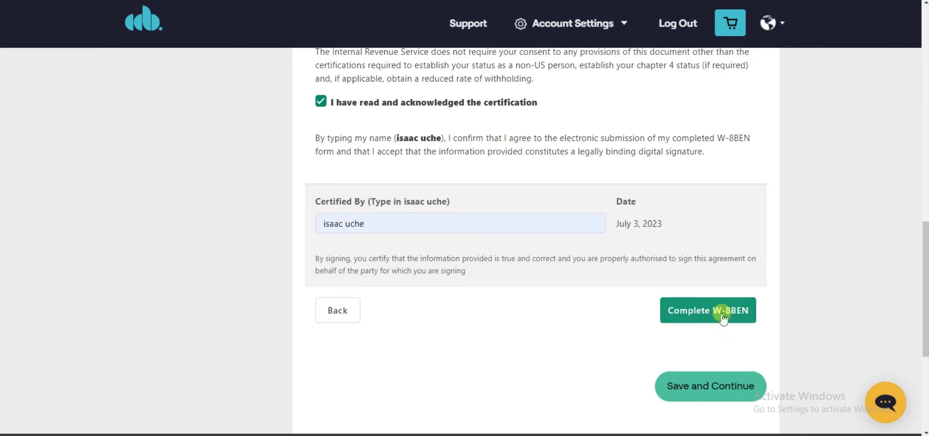
click(722, 317)
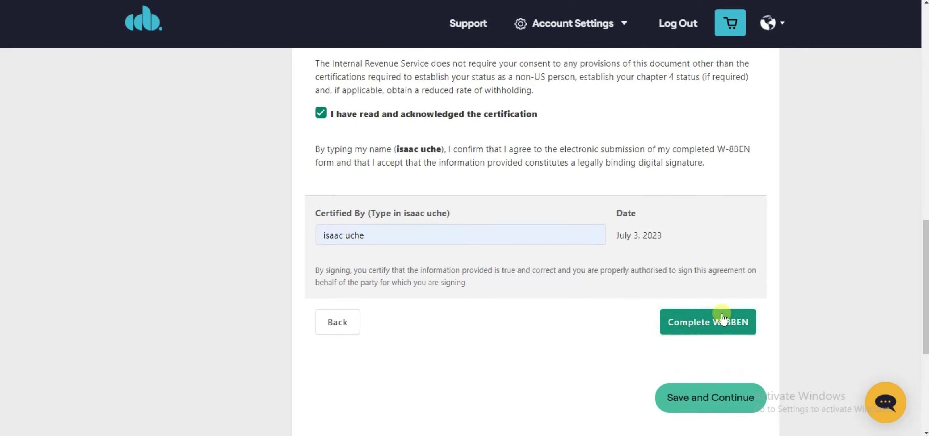
click(700, 329)
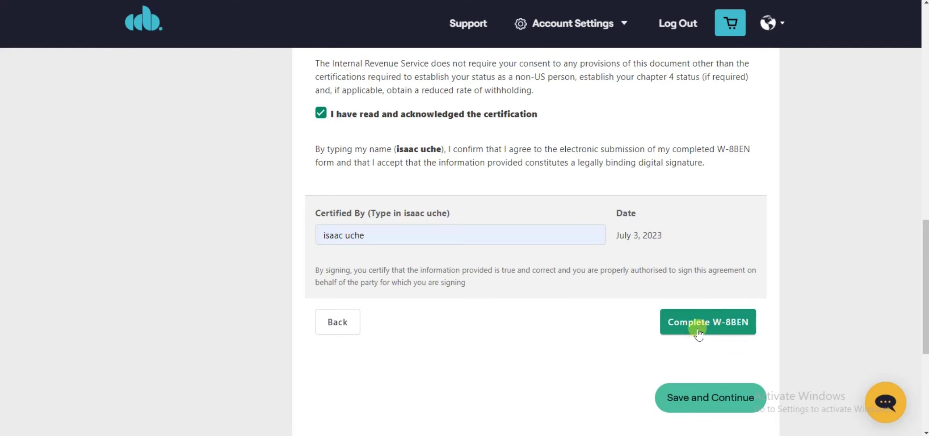
click(688, 319)
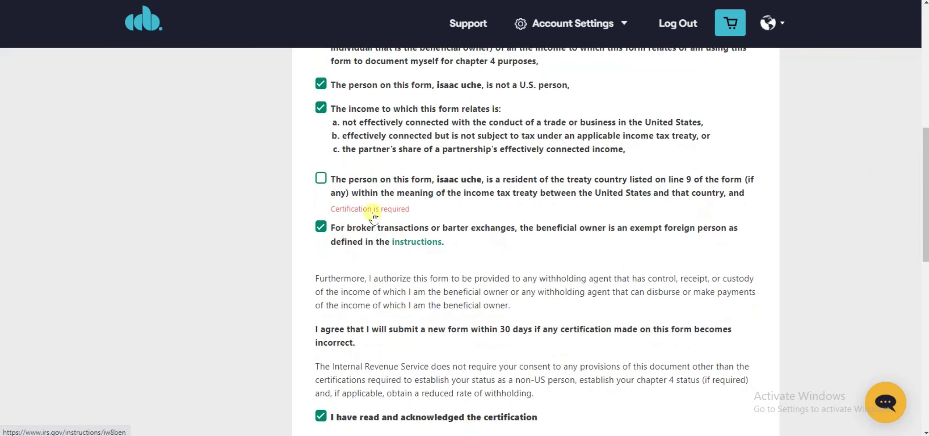
- Certify treaty-country residence and request completion of the W-8BEN, bringing up the submission warning
click(323, 181)
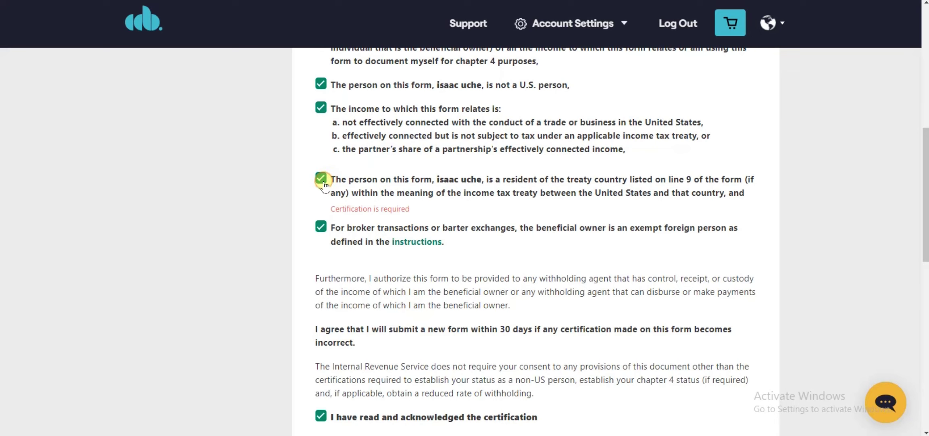
scroll(841, 167, up, 3)
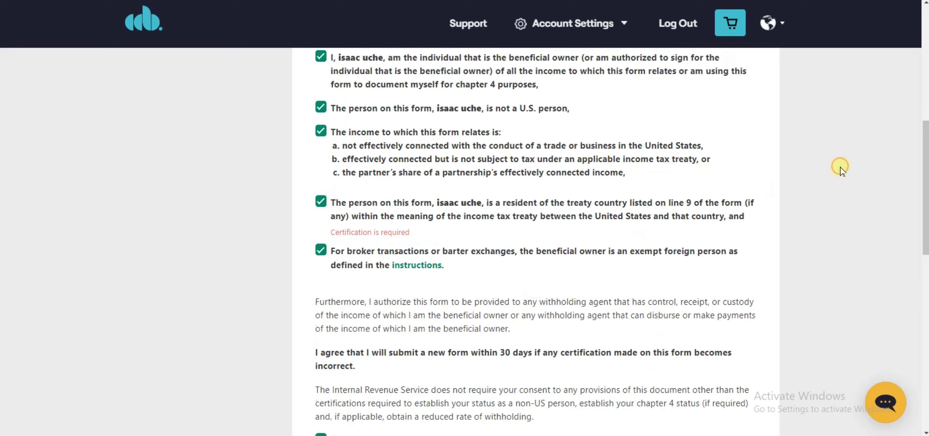
scroll(841, 167, down, 8)
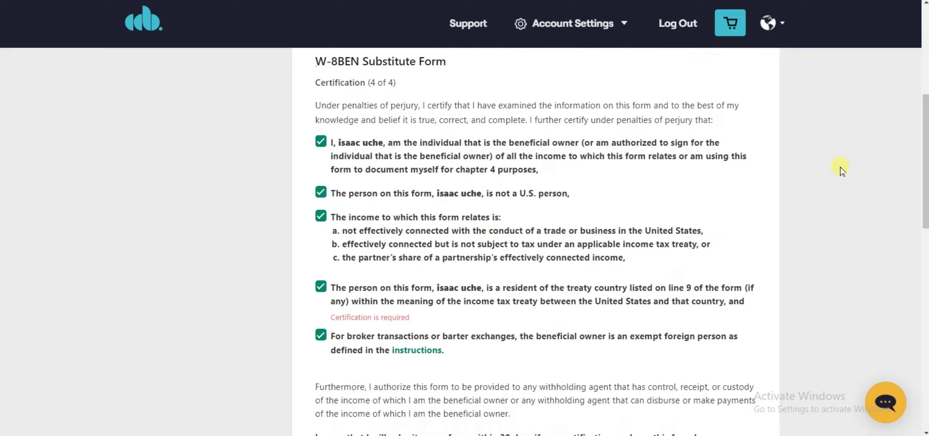
scroll(841, 167, down, 4)
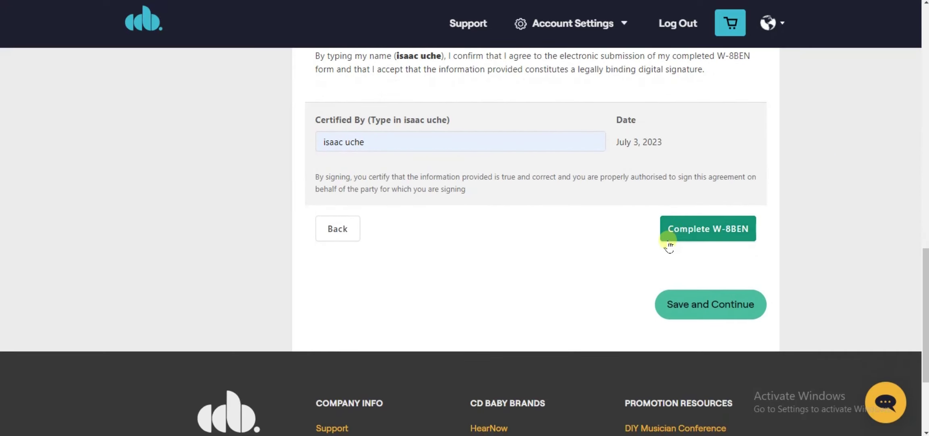
click(691, 228)
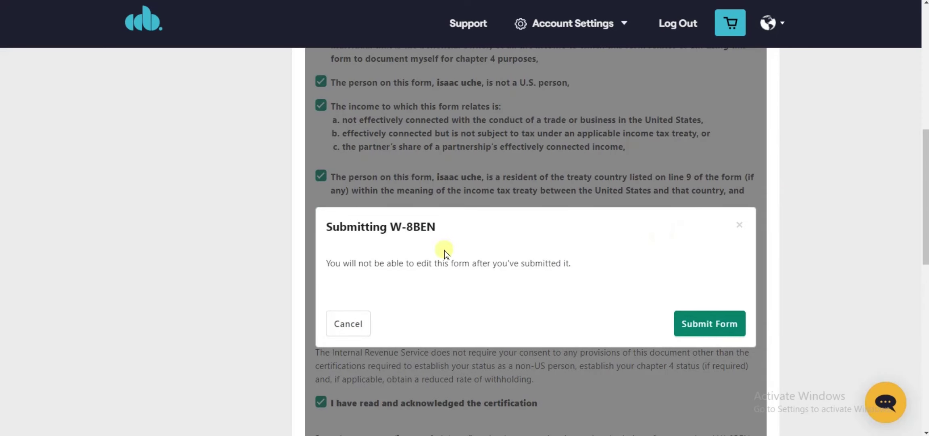
- Submit the W-8BEN and consent to electronic delivery of tax statements
click(713, 324)
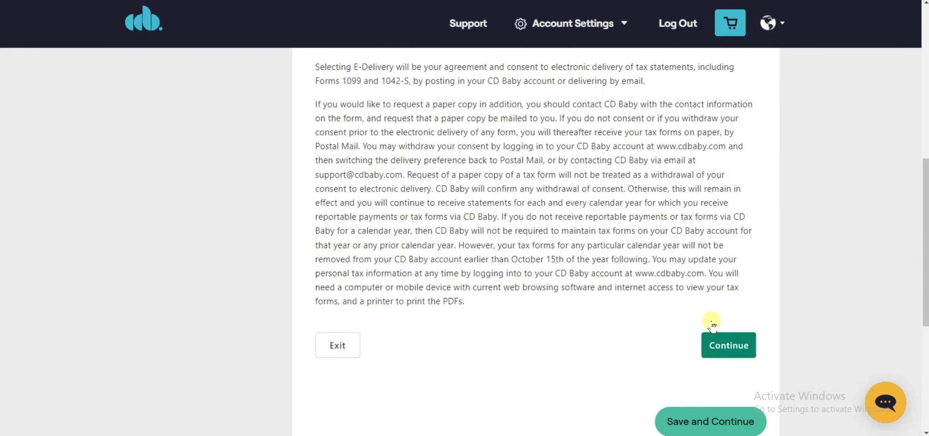
click(719, 348)
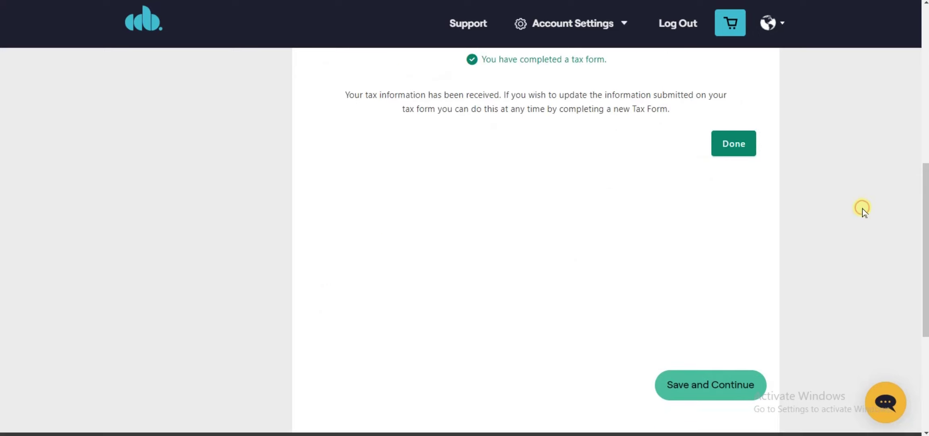
scroll(861, 208, up, 1)
scroll(862, 208, up, 3)
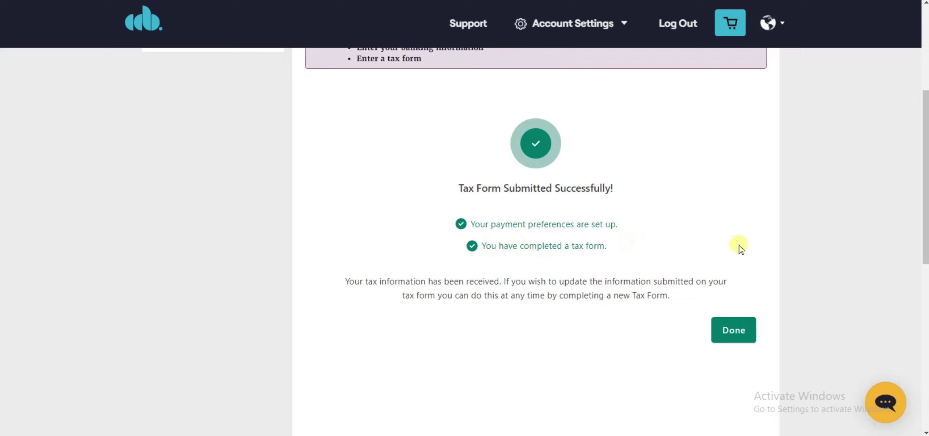
- Dismiss the success page and verify the W-8BEN shows REVIEWED under Tax Forms
click(728, 327)
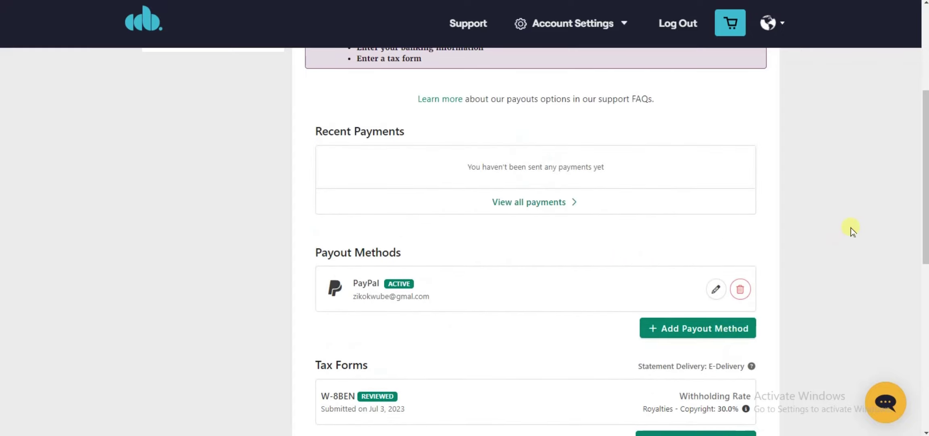
scroll(851, 228, down, 3)
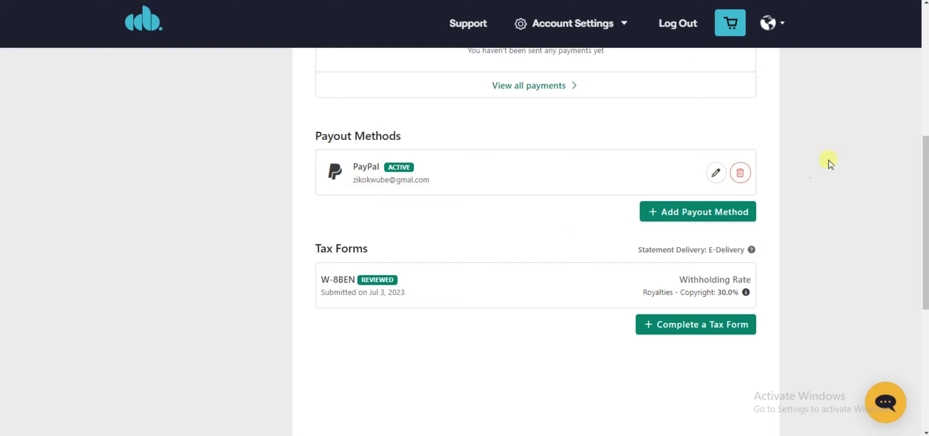
scroll(849, 153, up, 4)
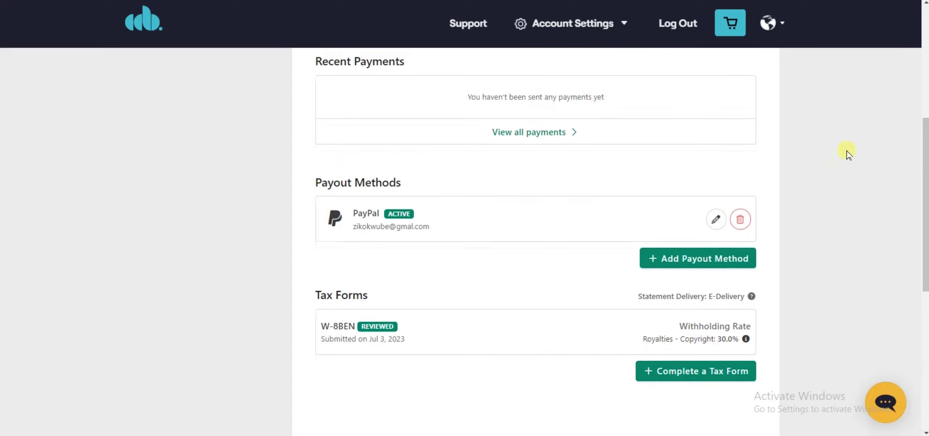
scroll(849, 153, up, 5)
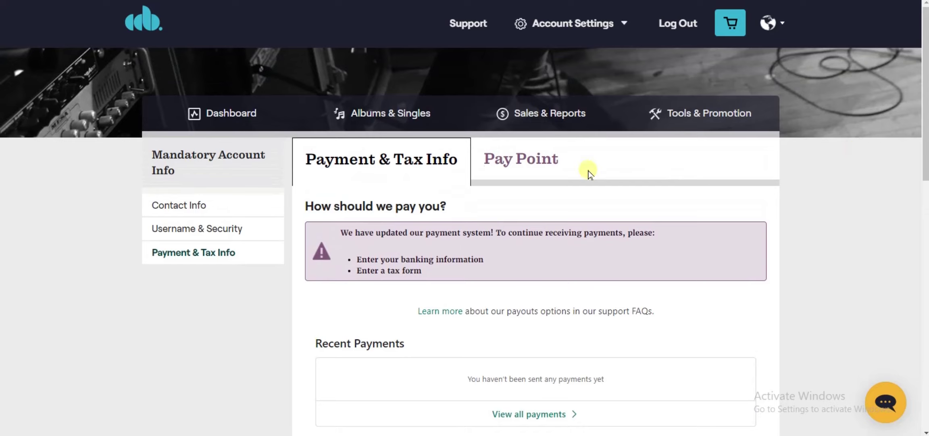
- Go to the Account Dashboard showing a $0.00 balance and $25.00 Pay Point
click(222, 113)
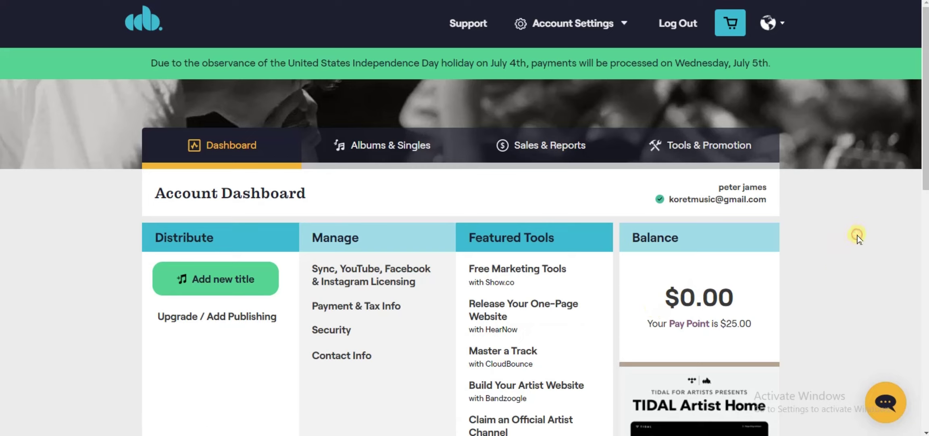
scroll(858, 235, down, 1)
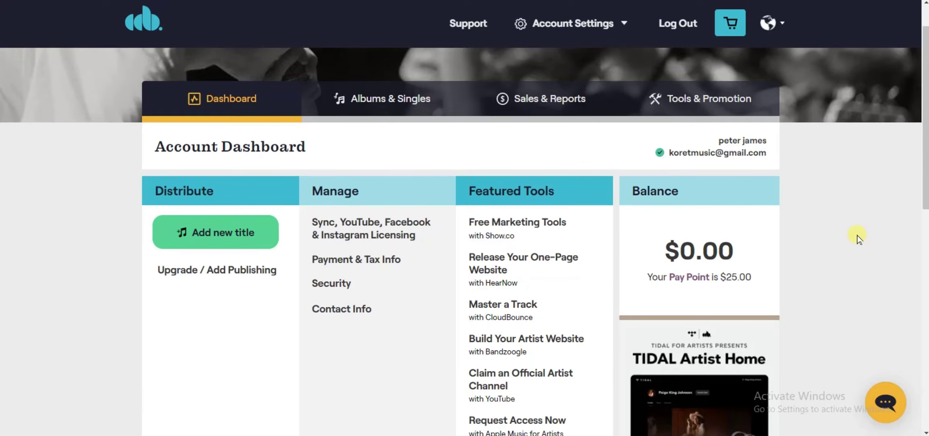